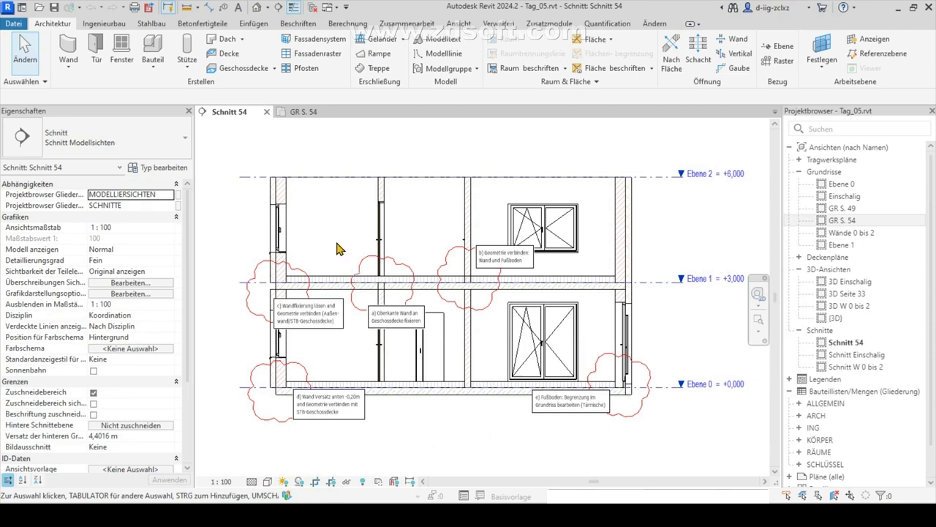
Zoom in on the wall and floor slab junction at note a) in Schnitt 54.
{"action": "scroll", "coordinate": [394, 269], "scroll_direction": "up", "scroll_amount": 5}
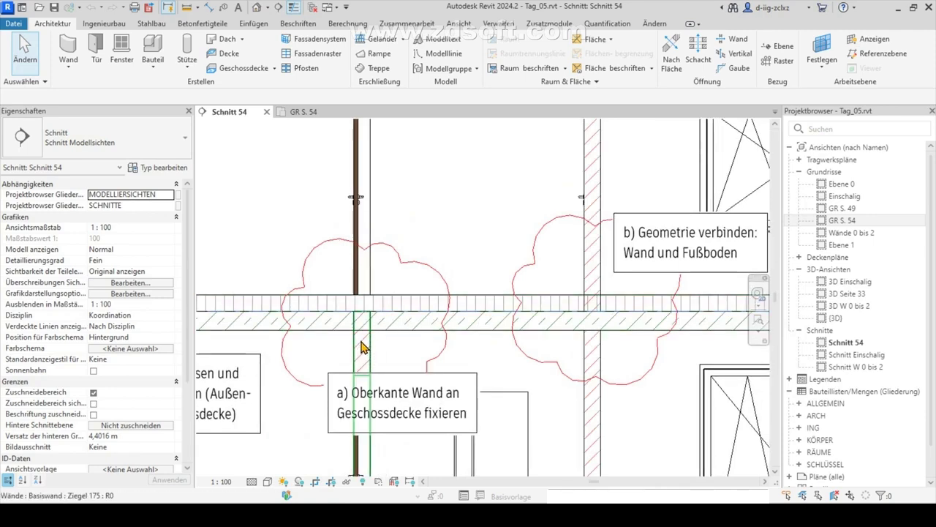
{"action": "left_click", "coordinate": [362, 347]}
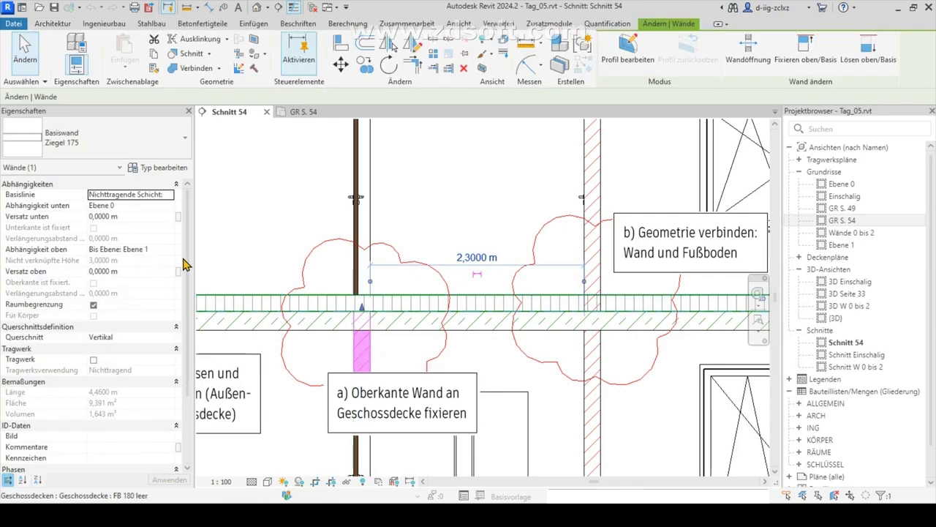
{"action": "left_click", "coordinate": [469, 354]}
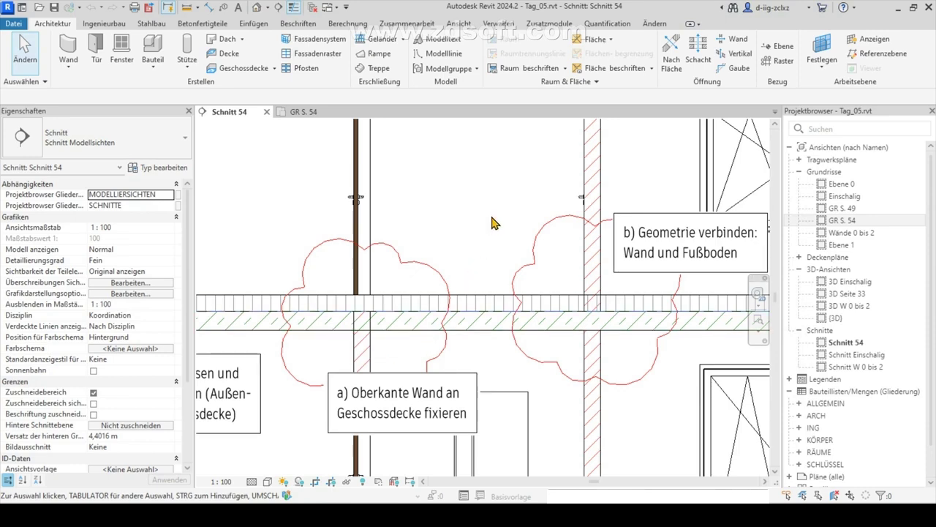
{"action": "scroll", "coordinate": [544, 322], "scroll_direction": "down", "scroll_amount": 3}
{"action": "middle_click_drag", "start_coordinate": [545, 323], "coordinate": [636, 308]}
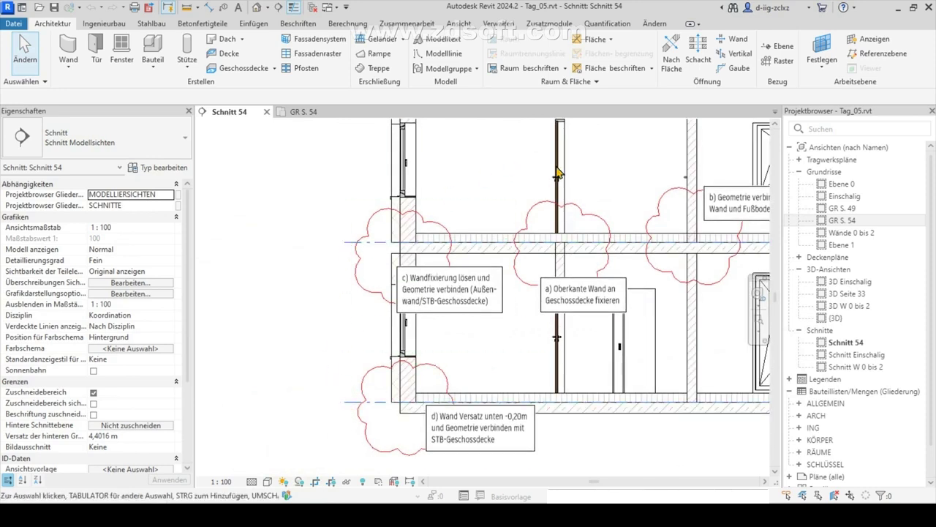
{"action": "scroll", "coordinate": [618, 203], "scroll_direction": "up", "scroll_amount": 2}
{"action": "scroll", "coordinate": [619, 203], "scroll_direction": "up", "scroll_amount": 1}
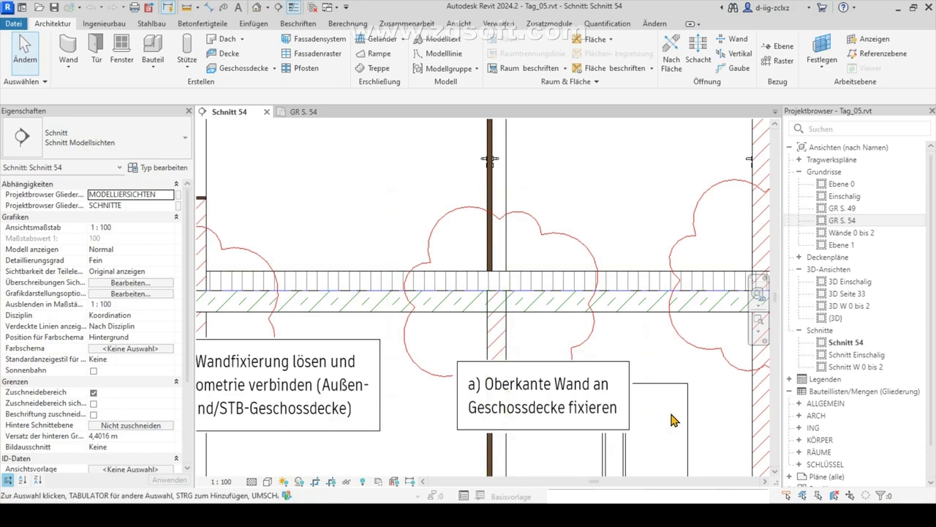
Attach the top of the wall under note a) to the floor slab above it.
{"action": "left_click", "coordinate": [505, 338]}
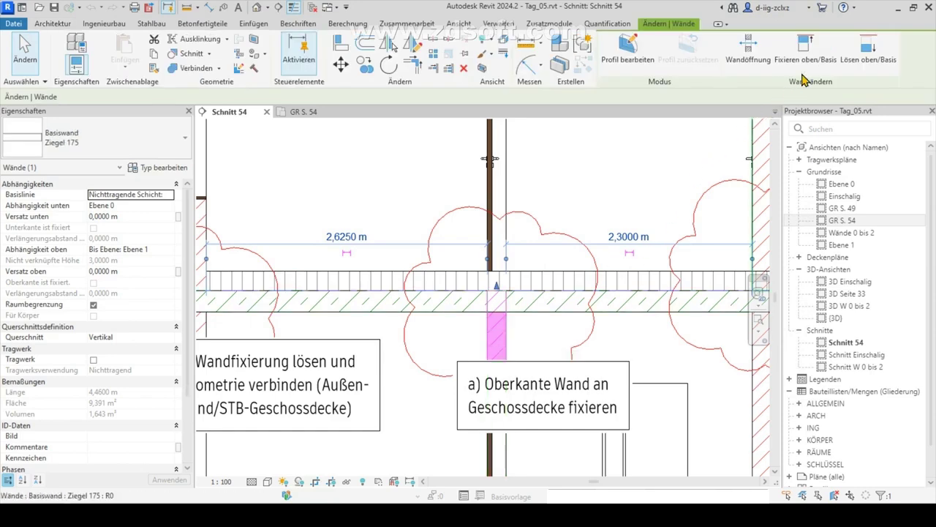
{"action": "left_click", "coordinate": [809, 60]}
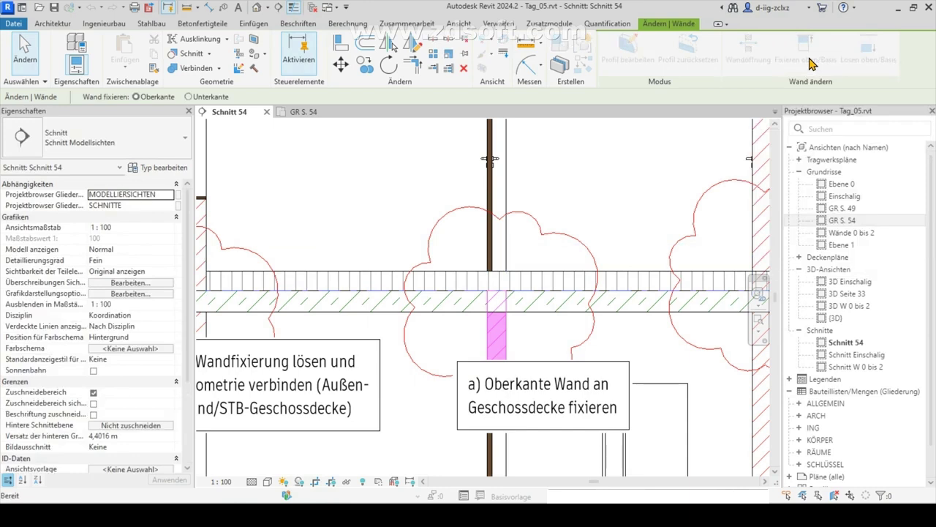
{"action": "left_click", "coordinate": [619, 318]}
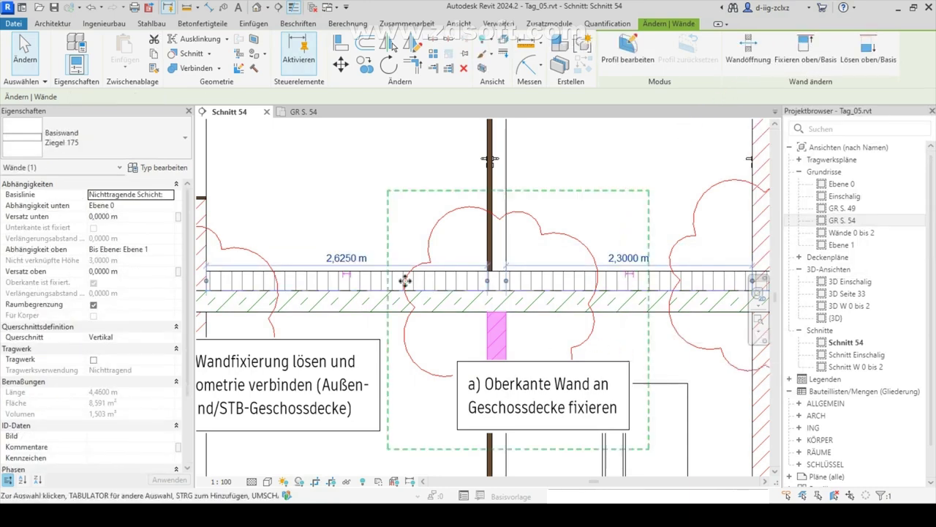
{"action": "left_click", "coordinate": [25, 57]}
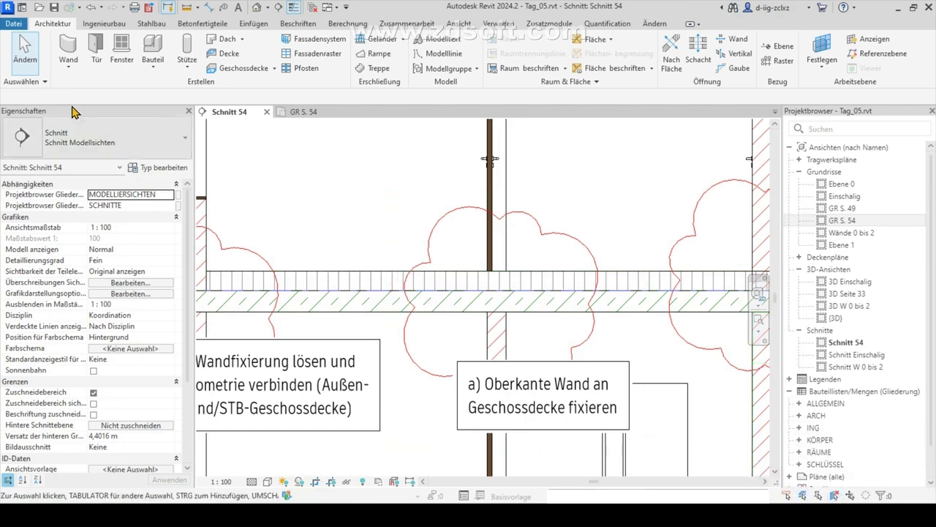
Reselect the wall to check it, then select the note a) cloud annotation group.
{"action": "left_click", "coordinate": [45, 82]}
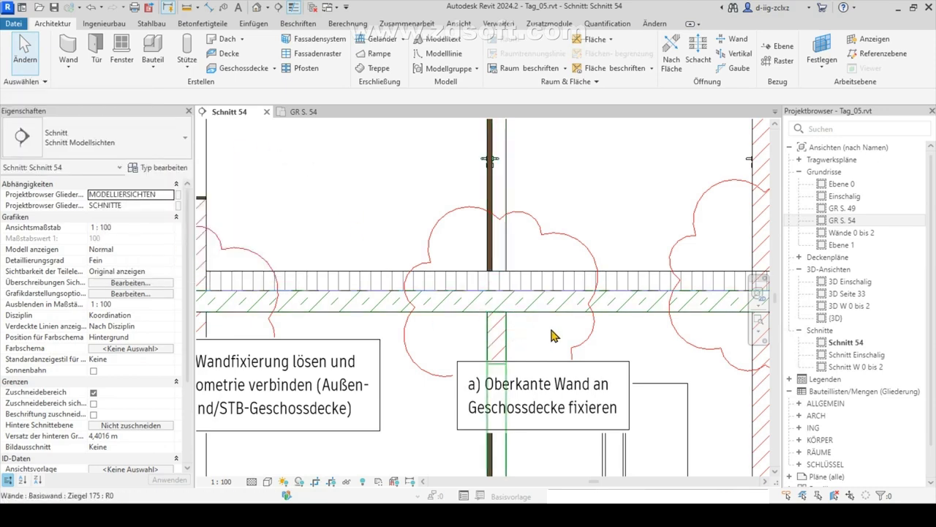
{"action": "left_click", "coordinate": [498, 340]}
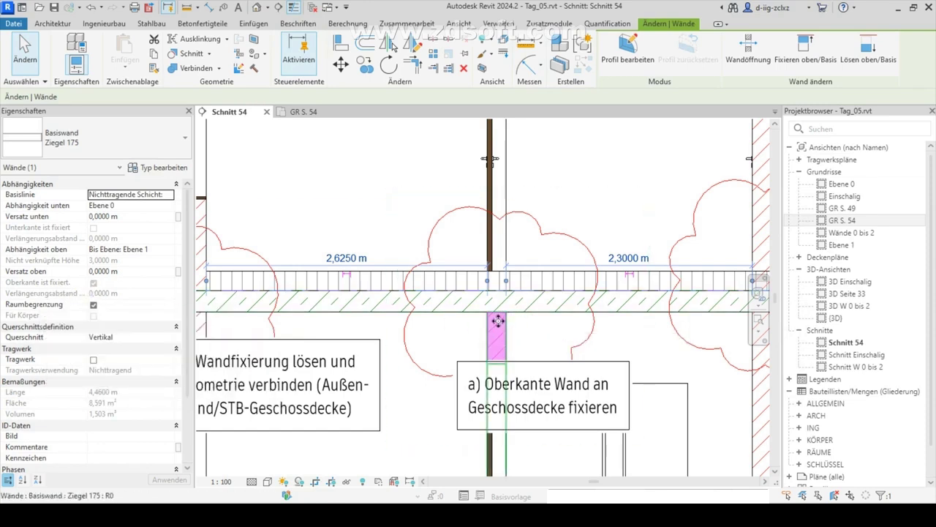
{"action": "left_click", "coordinate": [550, 235]}
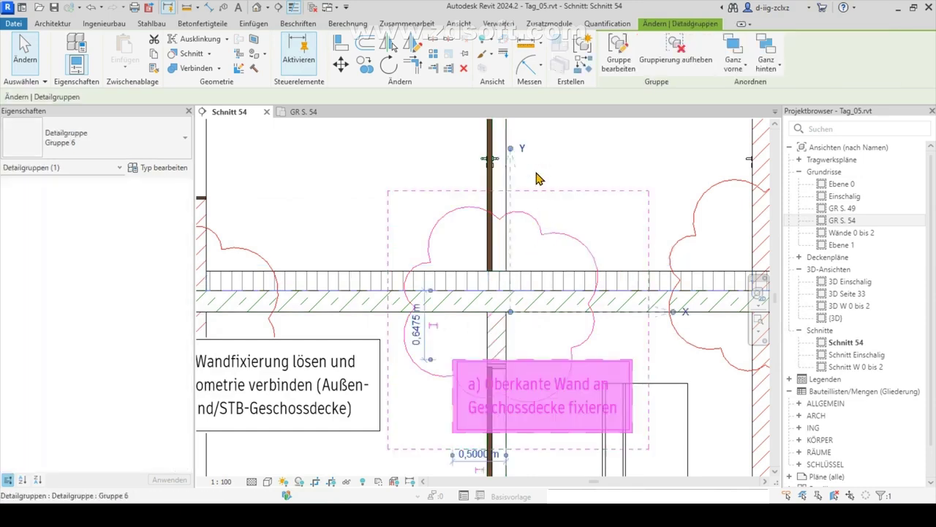
Join the wall at note b) with the floor slab using Geometrie verbinden.
{"action": "left_click", "coordinate": [363, 150]}
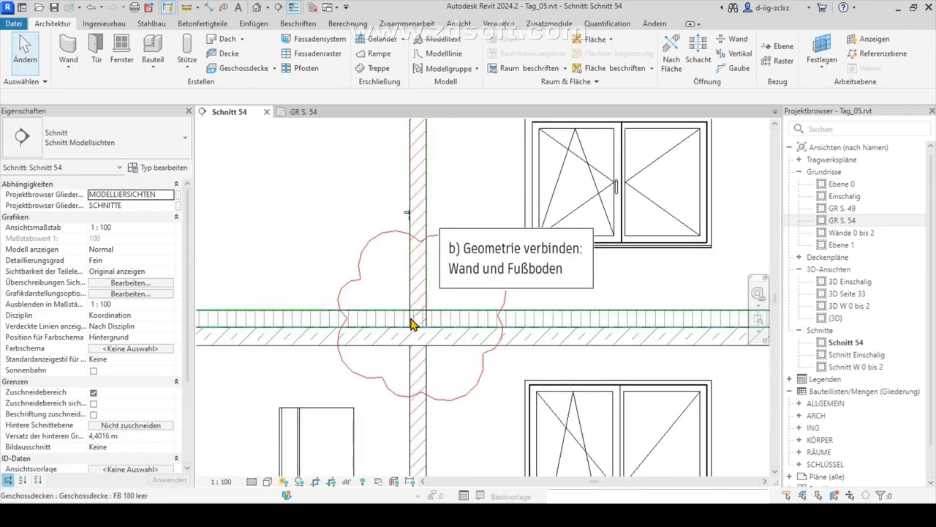
{"action": "mouse_move", "coordinate": [261, 283]}
{"action": "middle_mouse_down"}
{"action": "mouse_move", "coordinate": [276, 299]}
{"action": "mouse_move", "coordinate": [265, 300]}
{"action": "middle_mouse_up"}
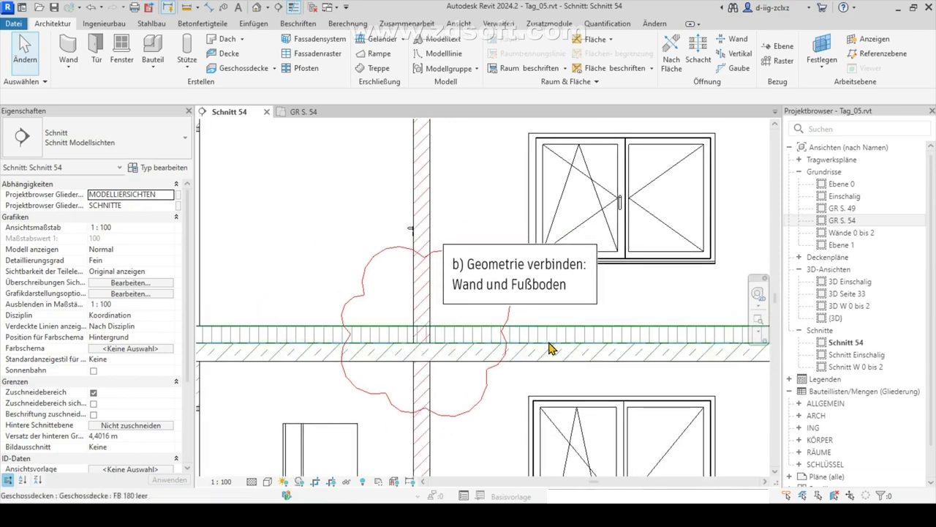
{"action": "scroll", "coordinate": [418, 313], "scroll_direction": "down", "scroll_amount": 2}
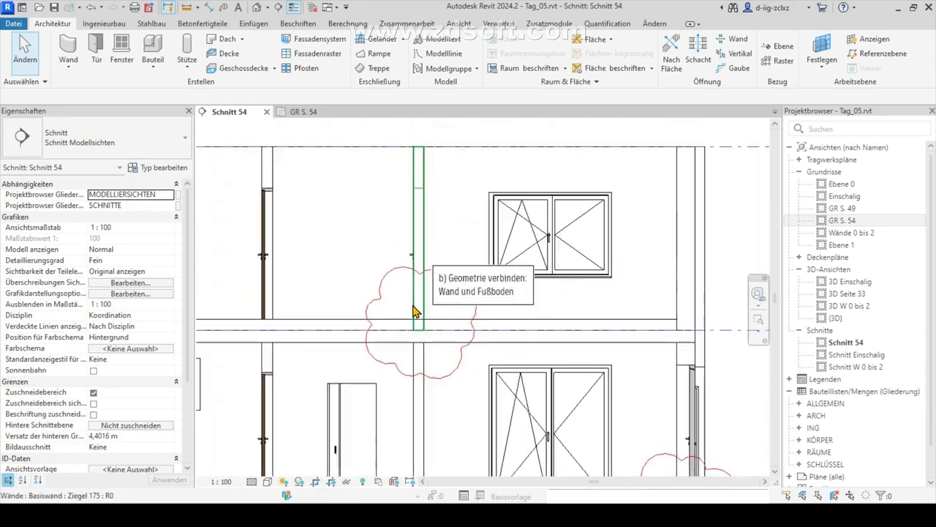
{"action": "middle_click_drag", "start_coordinate": [302, 316], "coordinate": [548, 322]}
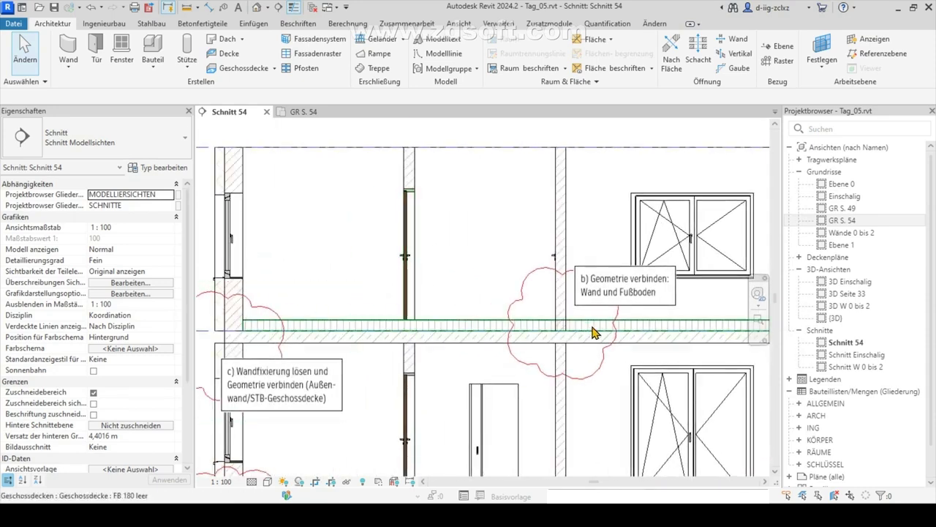
{"action": "scroll", "coordinate": [516, 332], "scroll_direction": "up", "scroll_amount": 2}
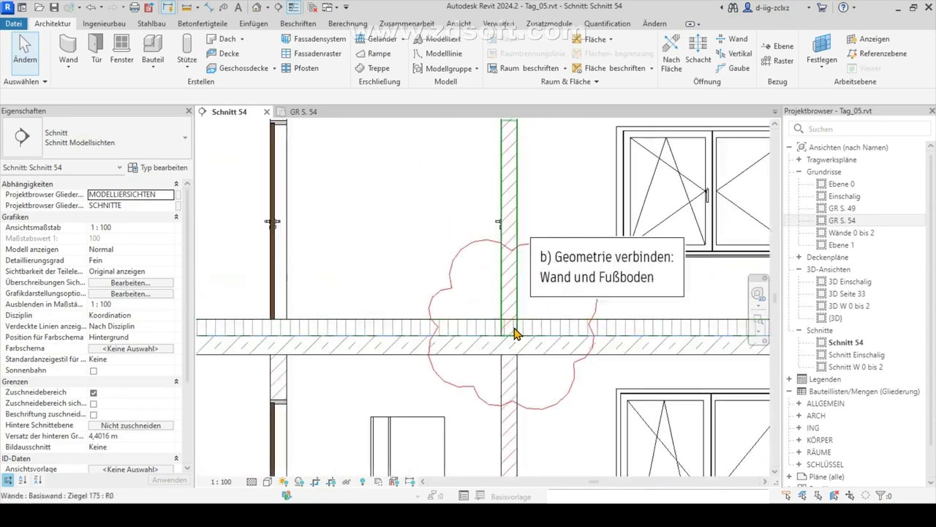
{"action": "scroll", "coordinate": [547, 320], "scroll_direction": "up", "scroll_amount": 1}
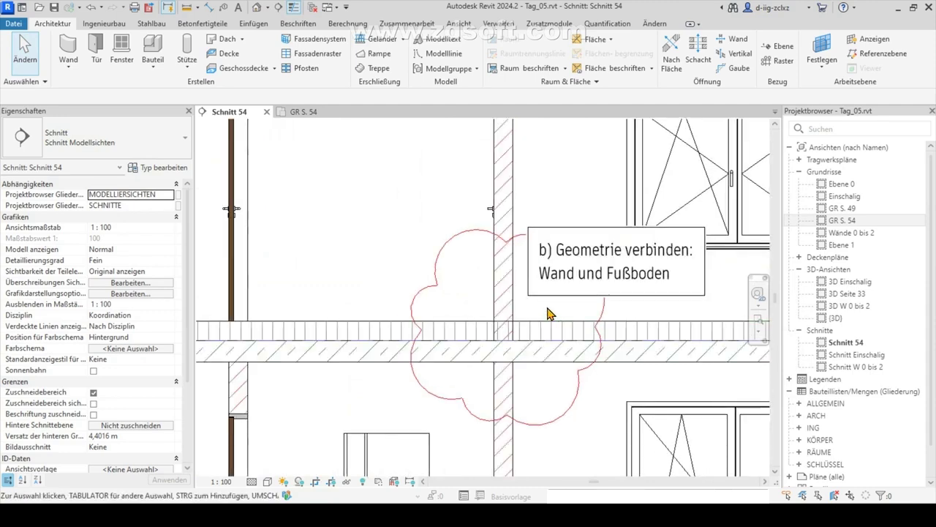
{"action": "left_click", "coordinate": [655, 24]}
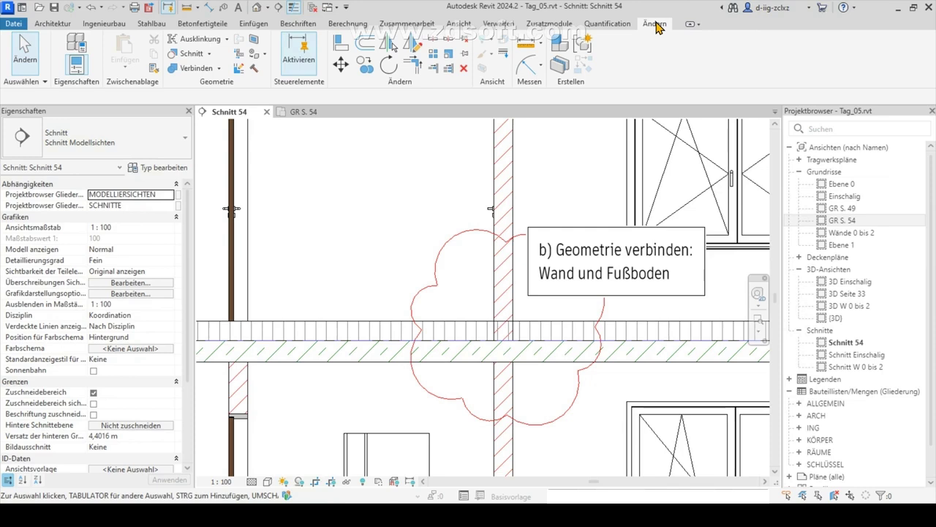
{"action": "left_click", "coordinate": [190, 67]}
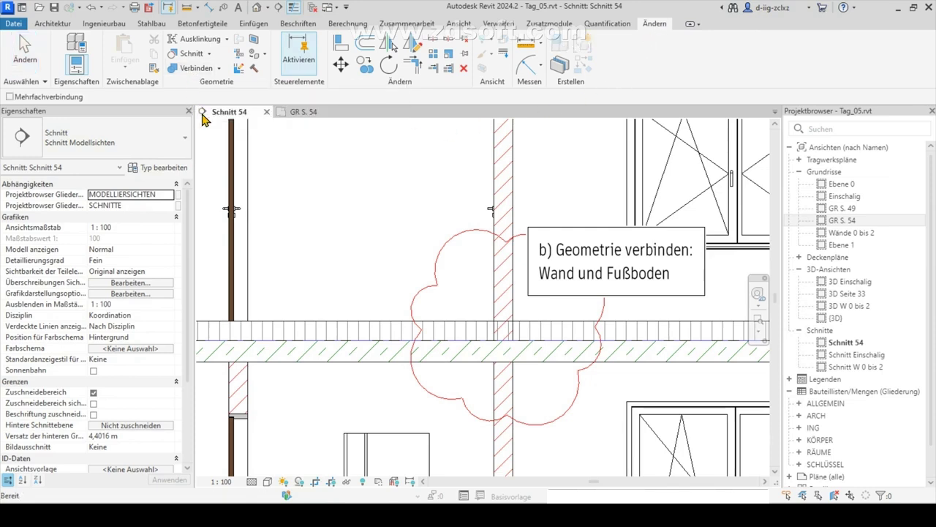
{"action": "left_click", "coordinate": [504, 176]}
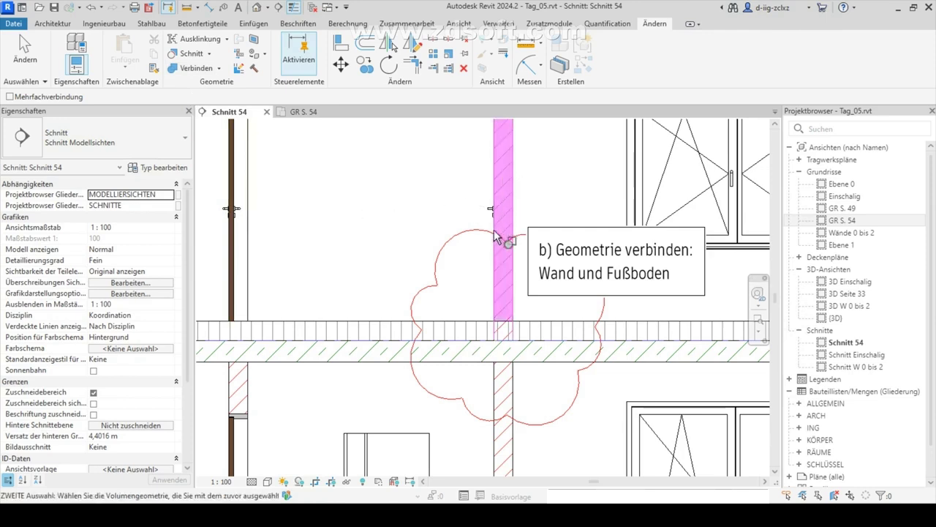
{"action": "left_click", "coordinate": [469, 331]}
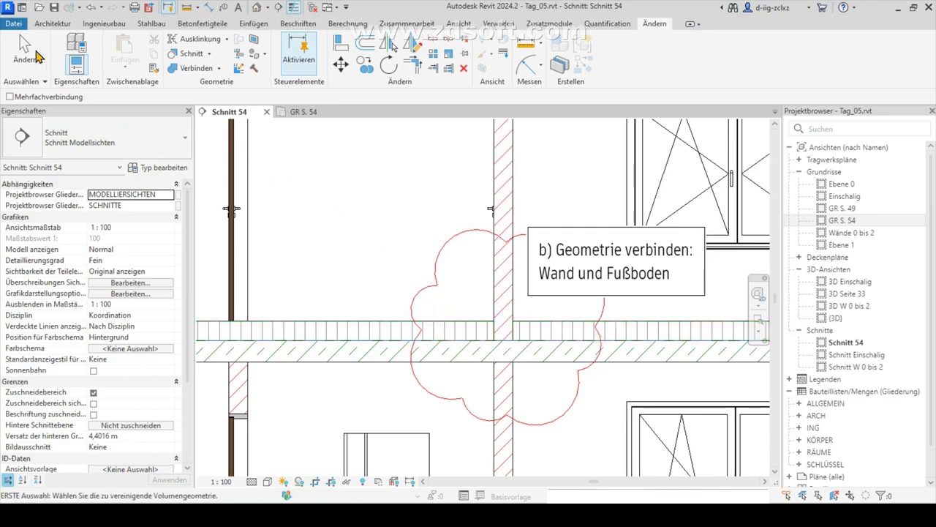
Finish the join and select the note b) cloud-and-text group.
{"action": "left_click", "coordinate": [36, 55]}
{"action": "middle_click_drag", "start_coordinate": [393, 232], "coordinate": [334, 226]}
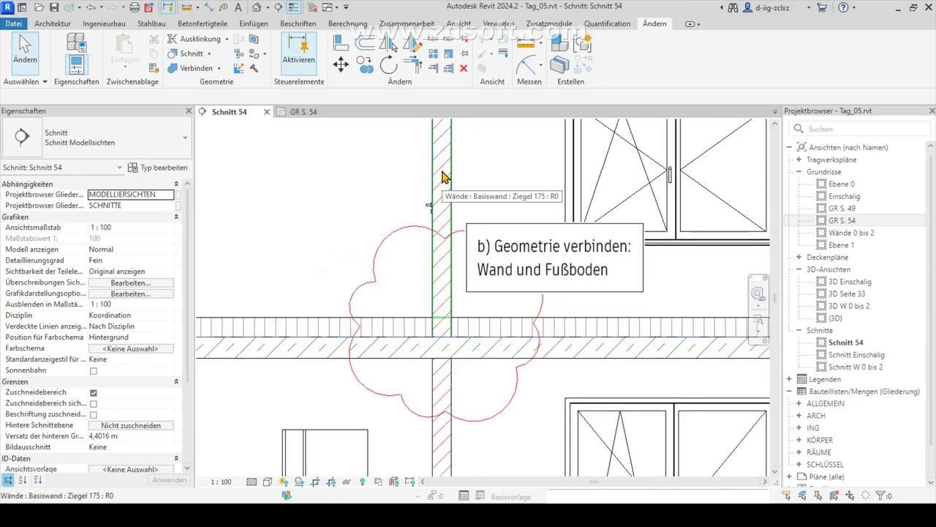
{"action": "left_click", "coordinate": [517, 392]}
Move the view to note c) and select the outer wall below the concrete slab.
{"action": "key", "text": "Escape"}
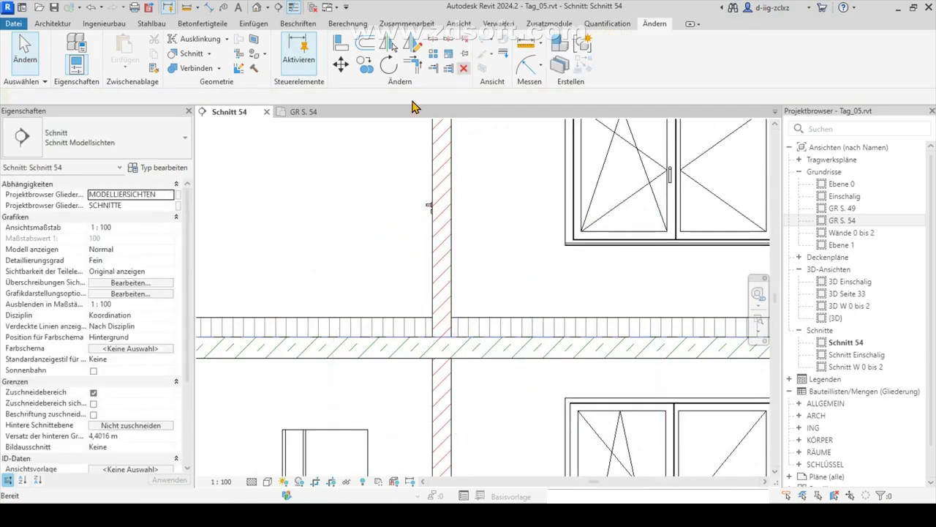
{"action": "scroll", "coordinate": [276, 214], "scroll_direction": "down", "scroll_amount": 3}
{"action": "middle_click_drag", "start_coordinate": [277, 214], "coordinate": [500, 218]}
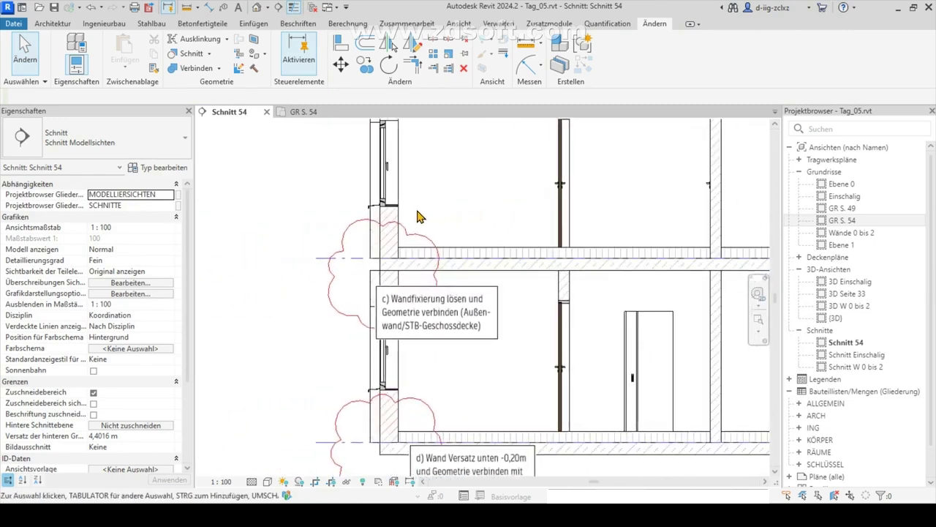
{"action": "scroll", "coordinate": [304, 211], "scroll_direction": "up", "scroll_amount": 1}
{"action": "scroll", "coordinate": [305, 211], "scroll_direction": "up", "scroll_amount": 1}
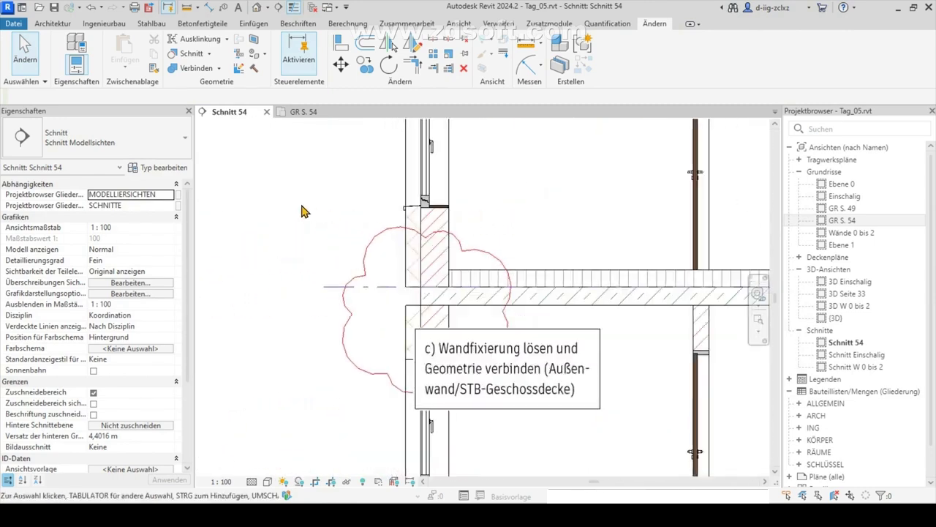
{"action": "left_click", "coordinate": [408, 324]}
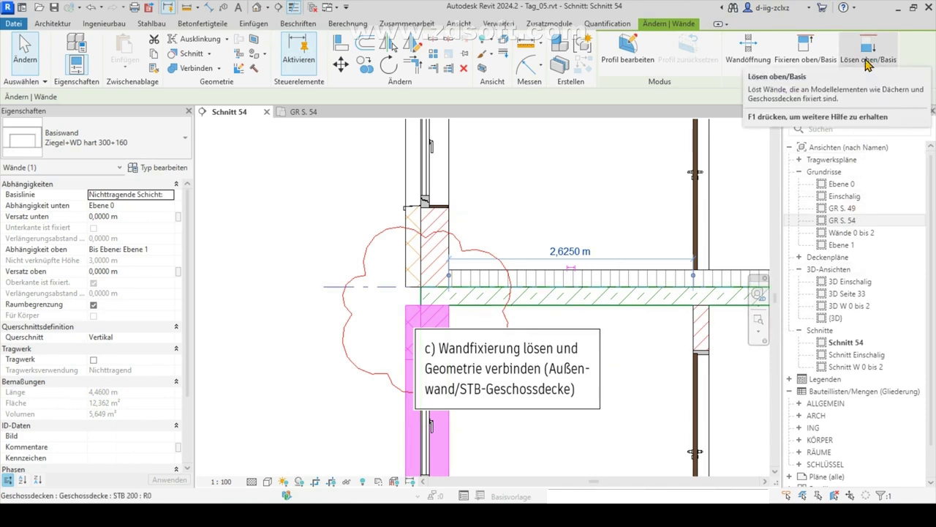
{"action": "left_click", "coordinate": [870, 52]}
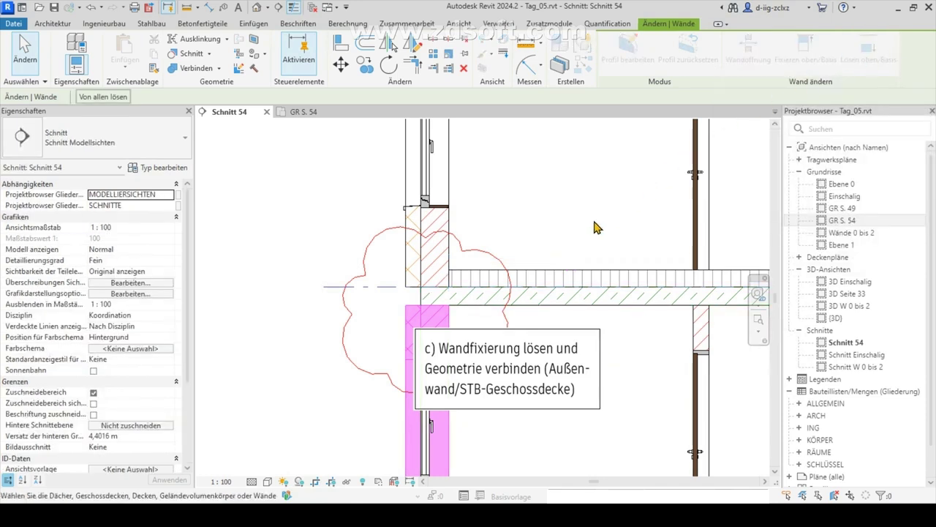
{"action": "left_click", "coordinate": [523, 310]}
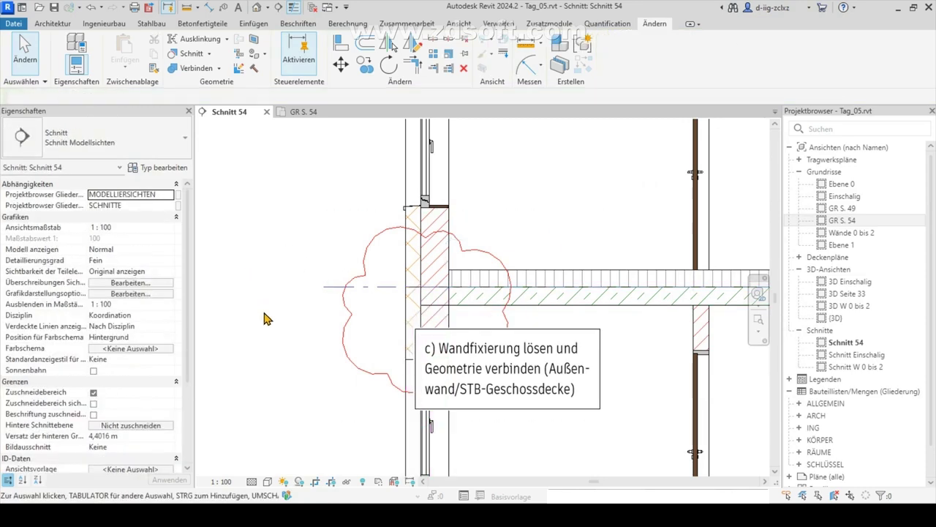
{"action": "key", "text": "Tab"}
{"action": "key", "text": "Tab"}
{"action": "left_click", "coordinate": [409, 338]}
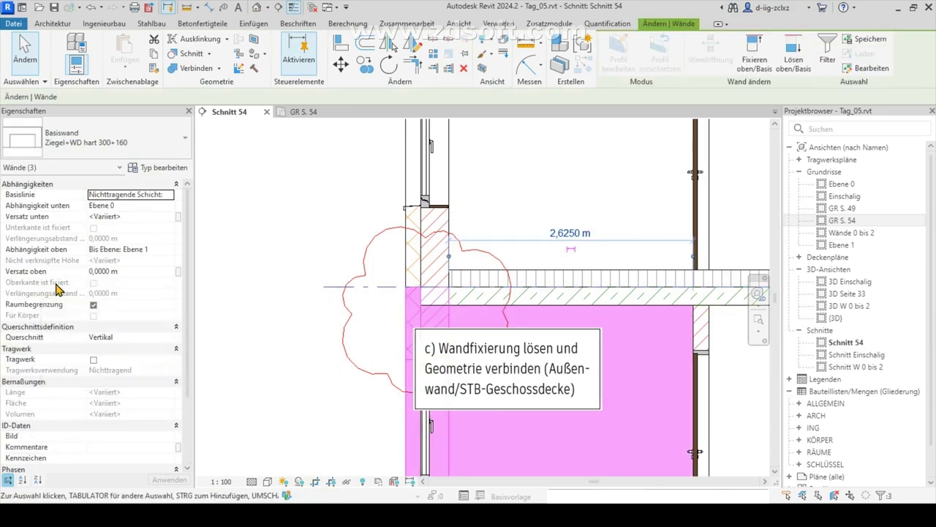
{"action": "left_click", "coordinate": [227, 313]}
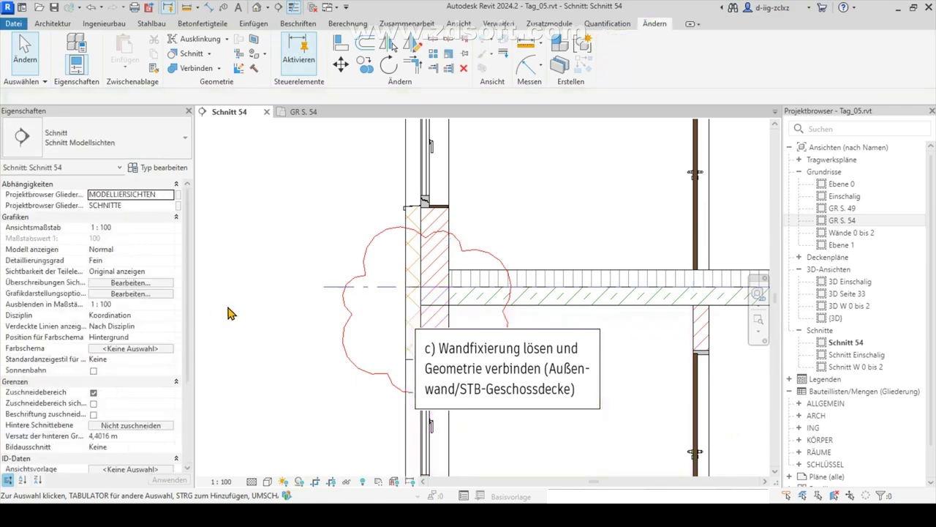
{"action": "scroll", "coordinate": [367, 319], "scroll_direction": "up", "scroll_amount": 1}
{"action": "scroll", "coordinate": [368, 318], "scroll_direction": "up", "scroll_amount": 1}
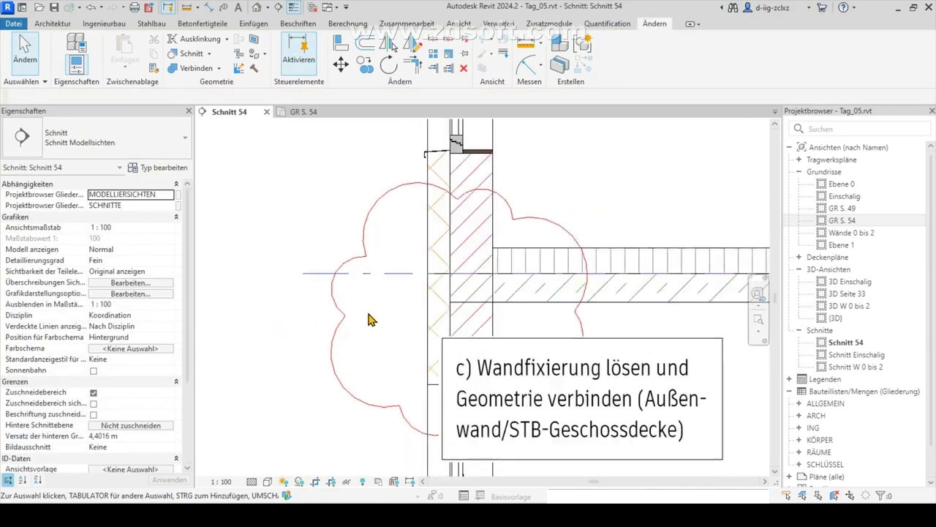
{"action": "left_click", "coordinate": [429, 327]}
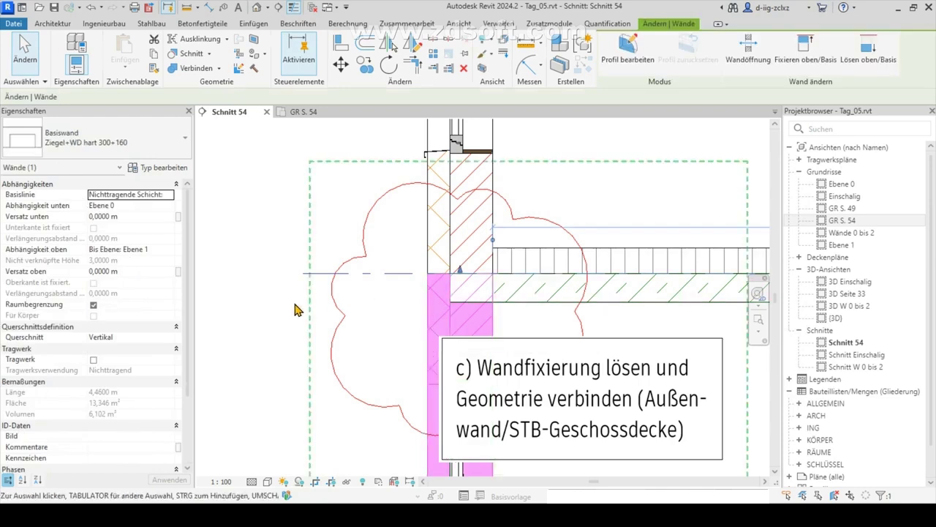
{"action": "left_click", "coordinate": [249, 313]}
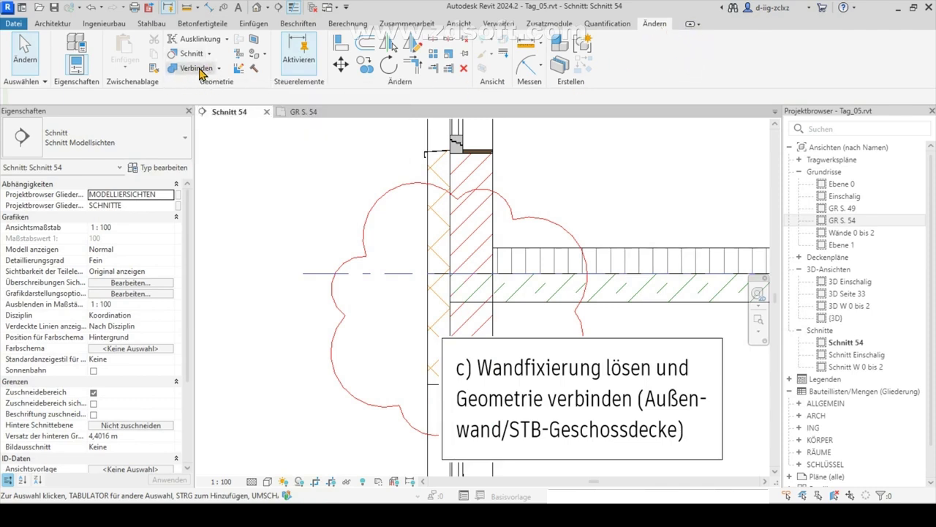
Join the Ziegel+WD hart 300+160 exterior wall at note c) with the STB 200 slab.
{"action": "left_click", "coordinate": [177, 69]}
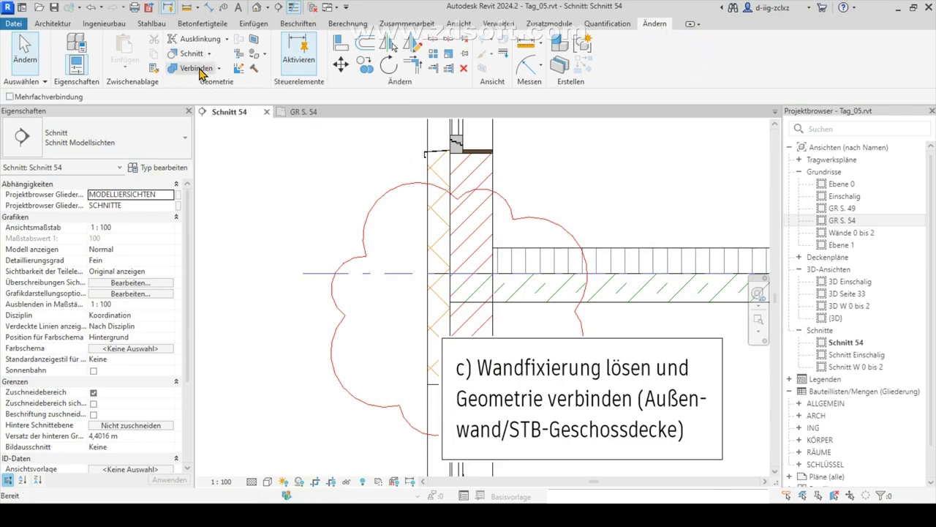
{"action": "left_click", "coordinate": [471, 333]}
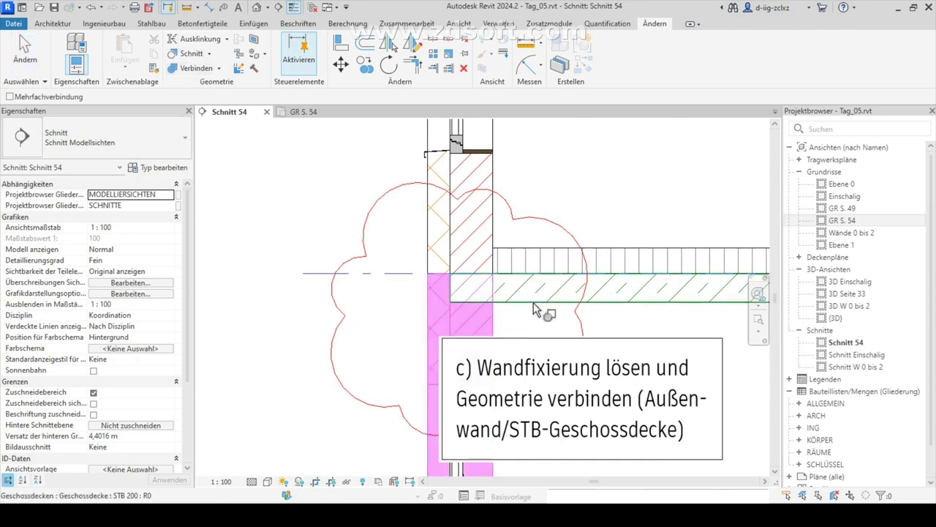
{"action": "left_click", "coordinate": [534, 303]}
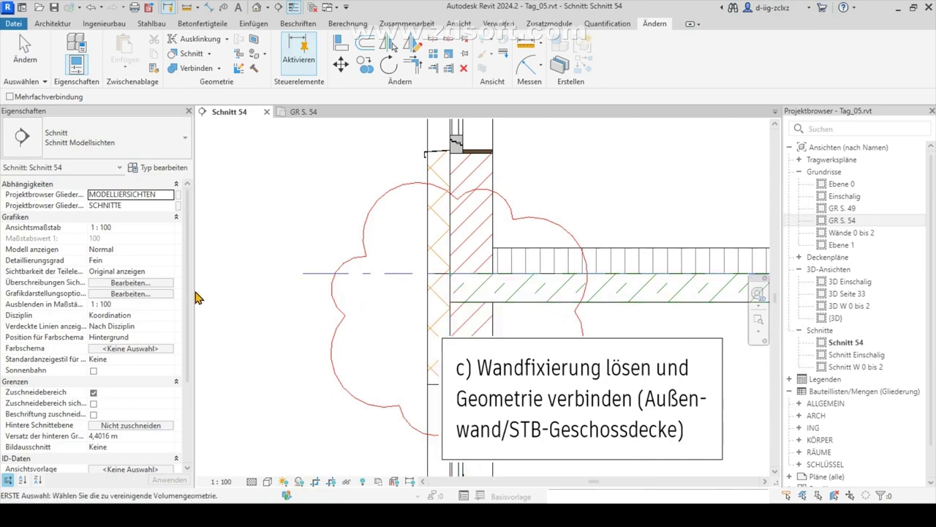
{"action": "key", "text": "Escape"}
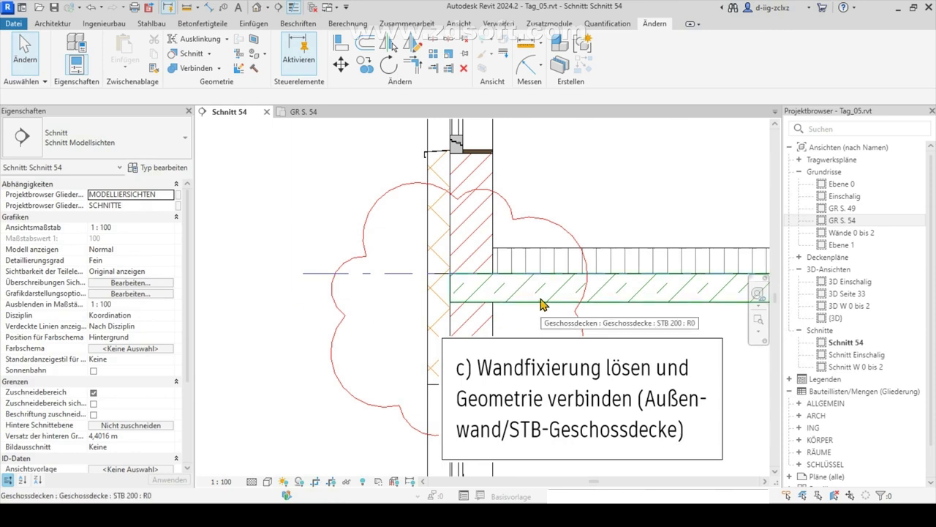
{"action": "left_click", "coordinate": [541, 300]}
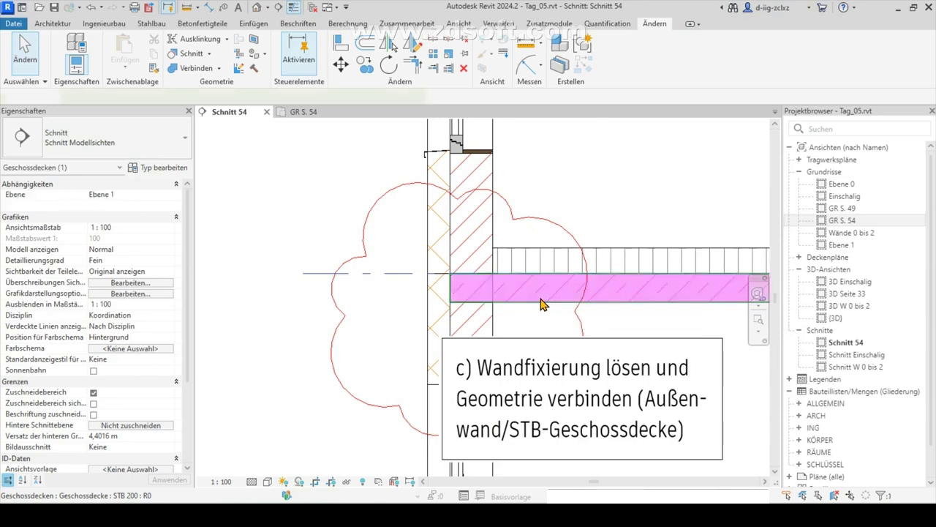
{"action": "left_click", "coordinate": [160, 167]}
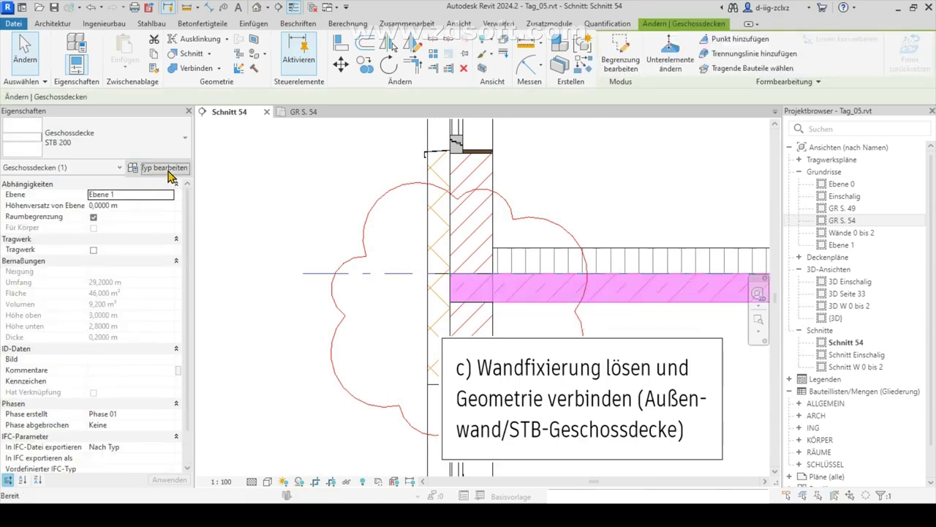
{"action": "left_click", "coordinate": [742, 183]}
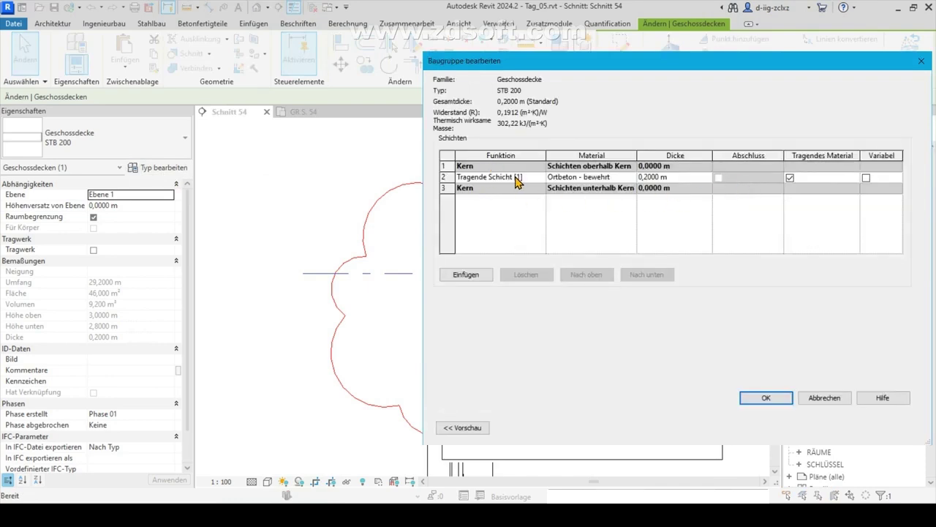
{"action": "left_click", "coordinate": [836, 400]}
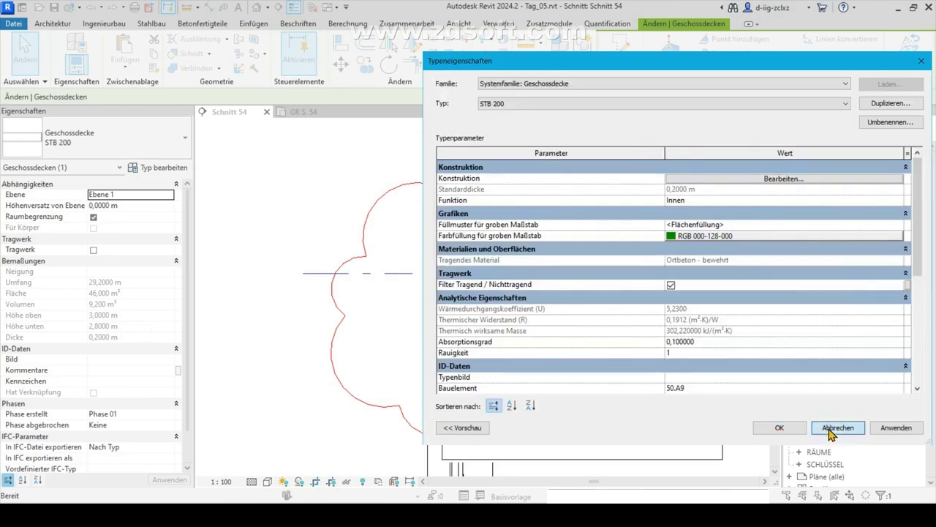
{"action": "left_click", "coordinate": [834, 428]}
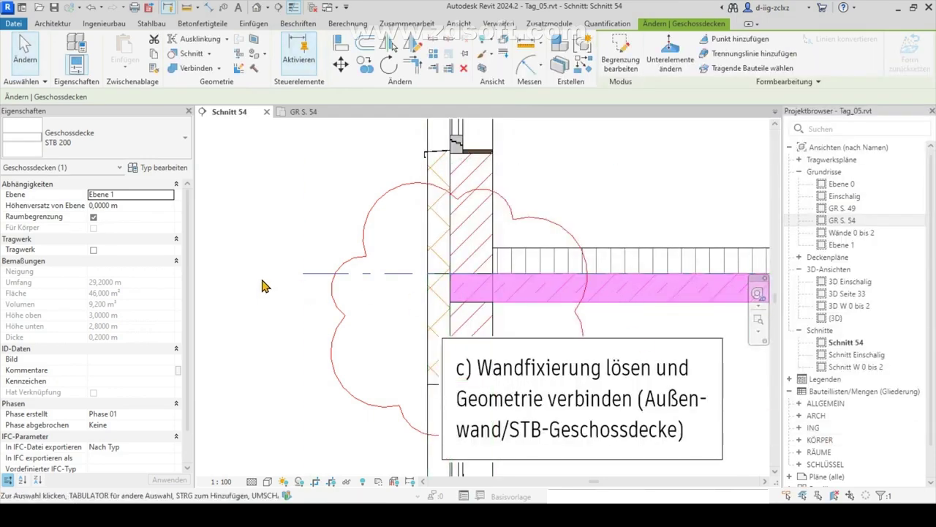
{"action": "left_click", "coordinate": [256, 318]}
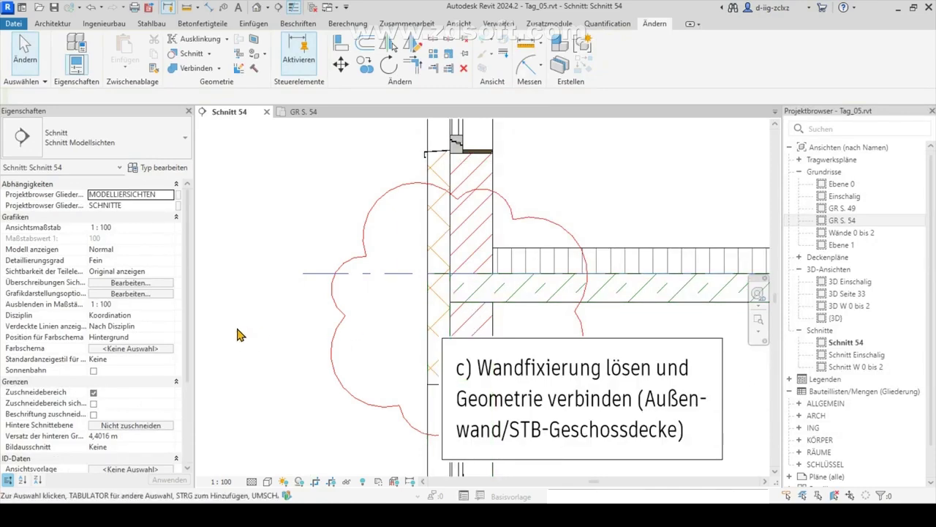
{"action": "scroll", "coordinate": [238, 333], "scroll_direction": "down", "scroll_amount": 1}
{"action": "scroll", "coordinate": [238, 333], "scroll_direction": "down", "scroll_amount": 1}
{"action": "scroll", "coordinate": [238, 333], "scroll_direction": "down", "scroll_amount": 1}
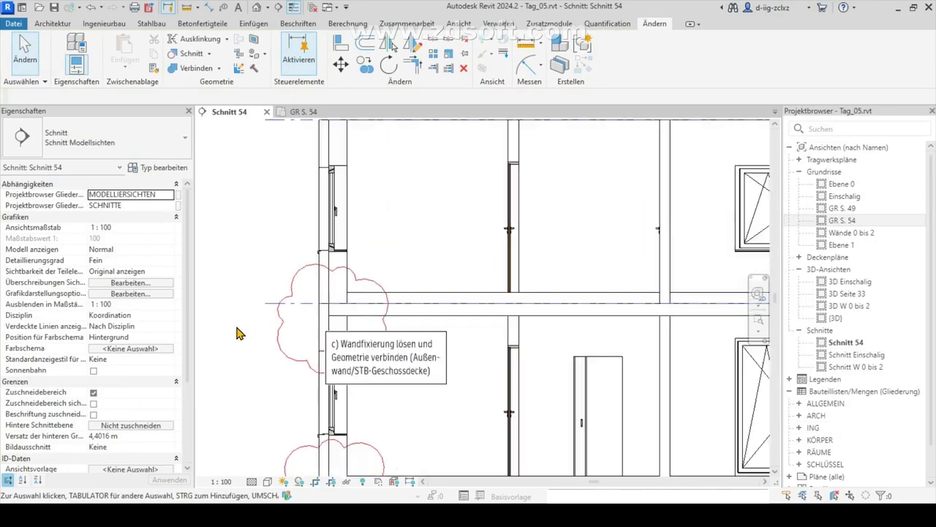
{"action": "left_click", "coordinate": [693, 304]}
{"action": "left_click", "coordinate": [157, 167]}
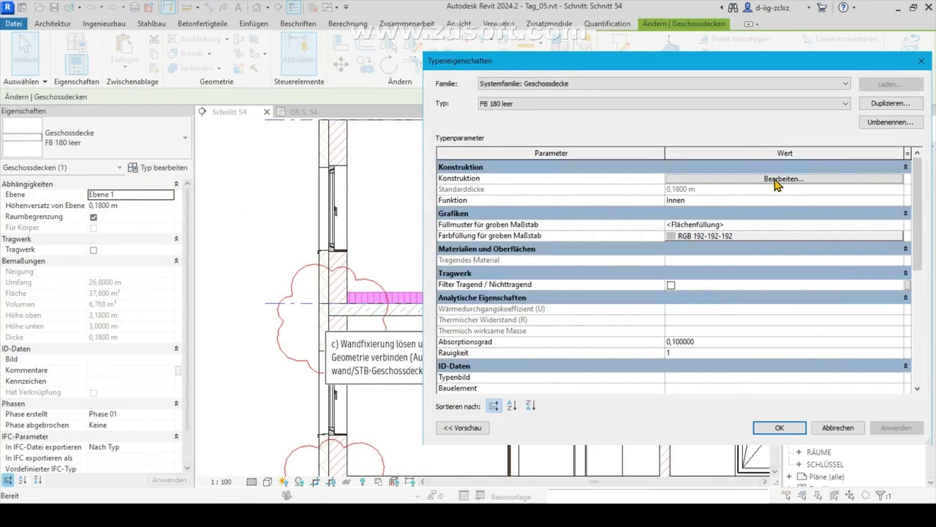
{"action": "left_click", "coordinate": [777, 179]}
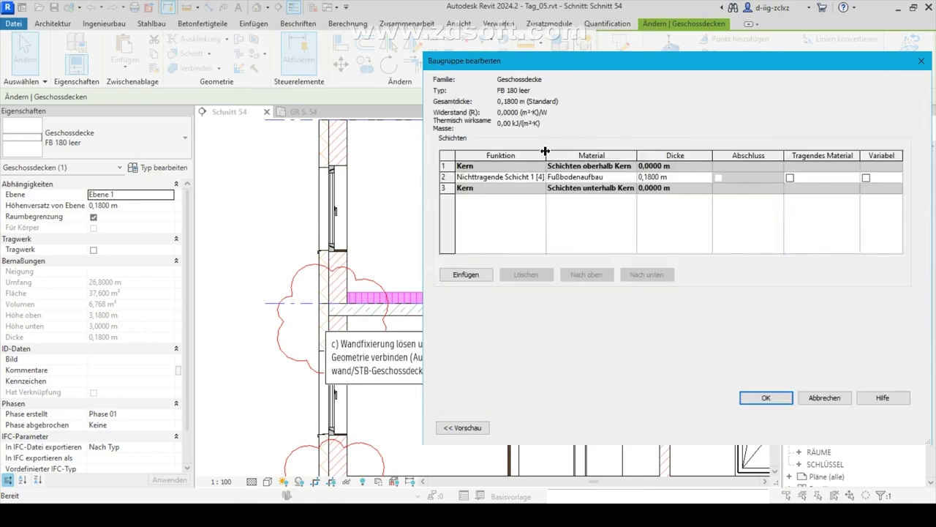
{"action": "left_click_drag", "start_coordinate": [545, 151], "coordinate": [567, 151]}
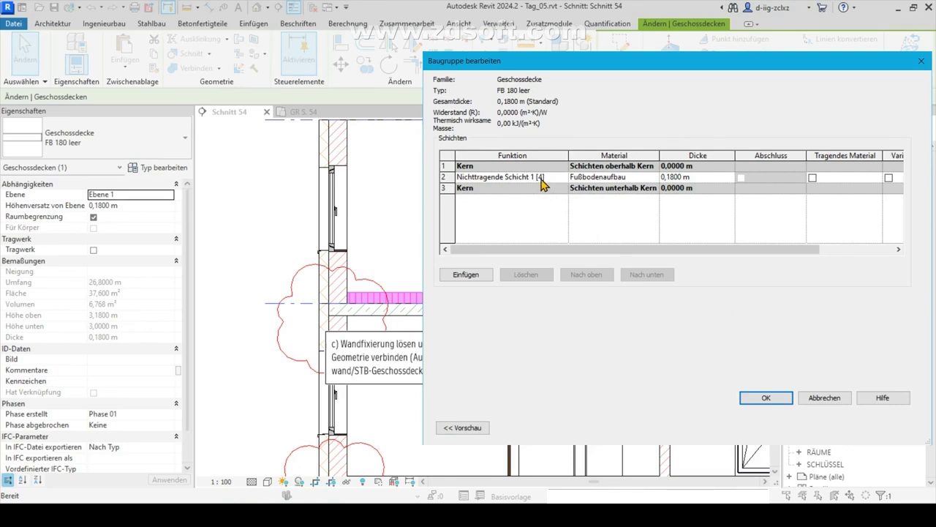
{"action": "left_click", "coordinate": [821, 398]}
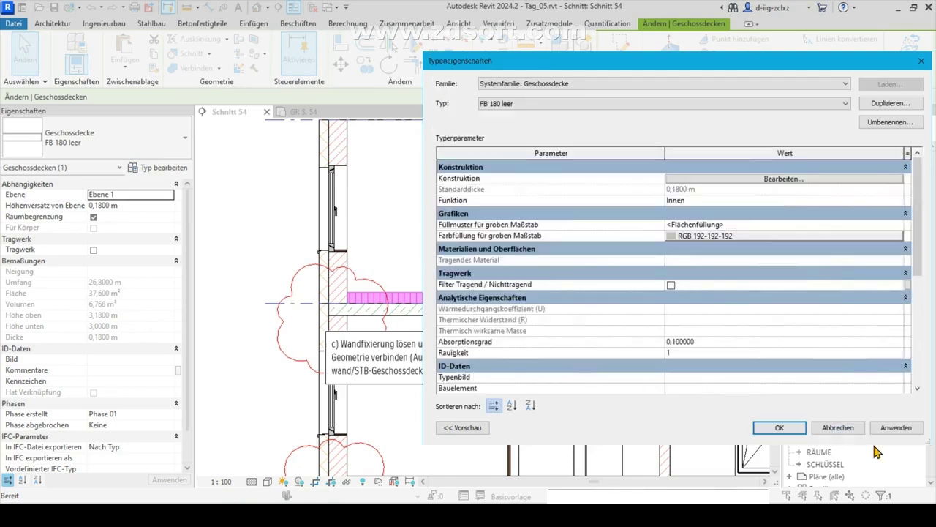
{"action": "left_click", "coordinate": [851, 432]}
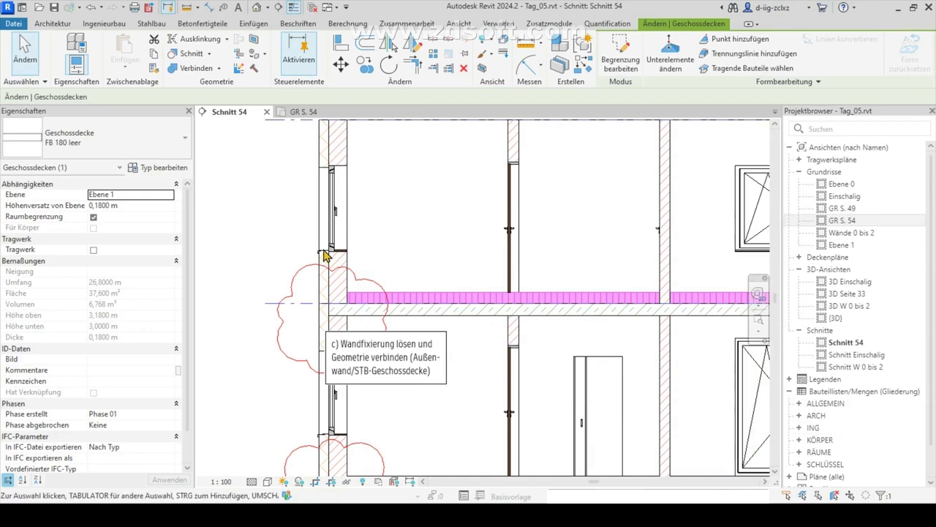
{"action": "left_click", "coordinate": [229, 210]}
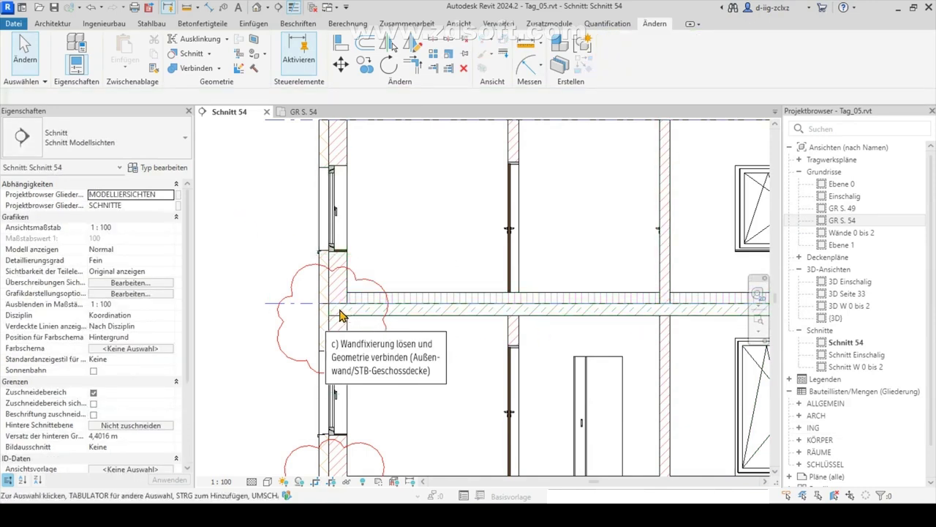
Delete the note c) revision cloud and text group at the wall-slab junction.
{"action": "left_click", "coordinate": [419, 389]}
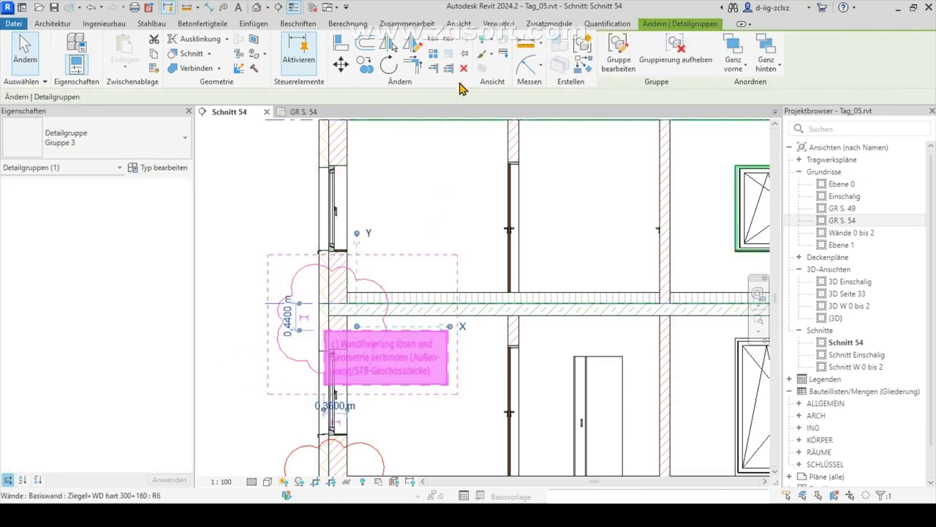
{"action": "left_click", "coordinate": [464, 68]}
{"action": "scroll", "coordinate": [304, 358], "scroll_direction": "up", "scroll_amount": 2}
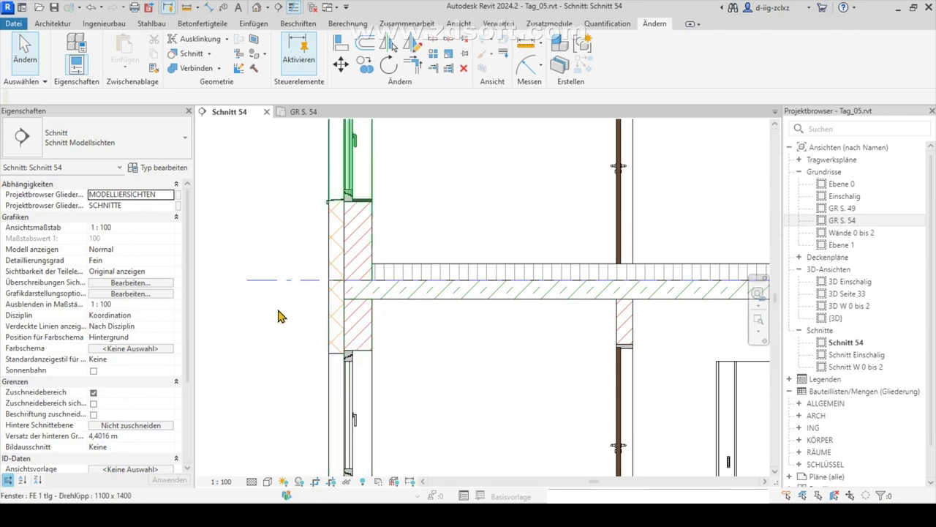
Set the base offset (Versatz unten) of the outer wall at note d) to -0,2 m.
{"action": "middle_click_drag", "start_coordinate": [291, 431], "coordinate": [309, 309]}
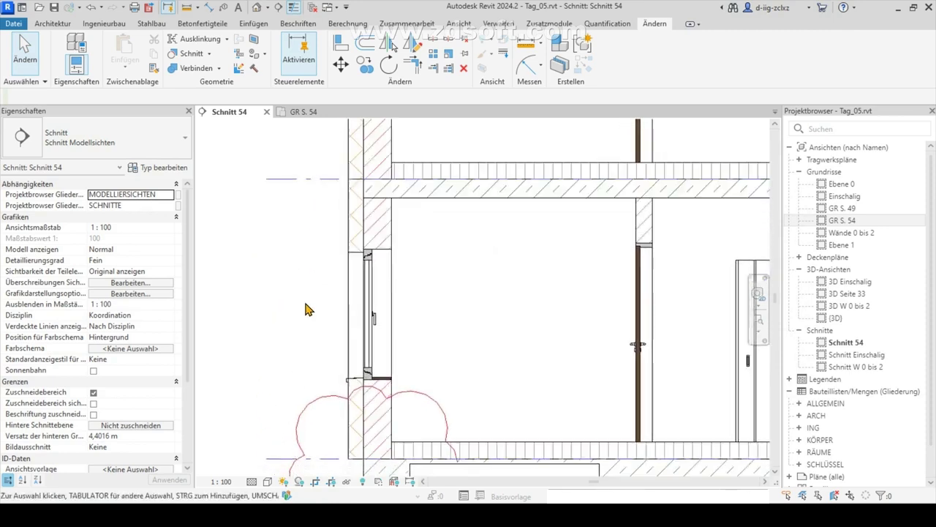
{"action": "mouse_move", "coordinate": [237, 376]}
{"action": "middle_mouse_down"}
{"action": "mouse_move", "coordinate": [257, 297]}
{"action": "mouse_move", "coordinate": [251, 261]}
{"action": "middle_mouse_up"}
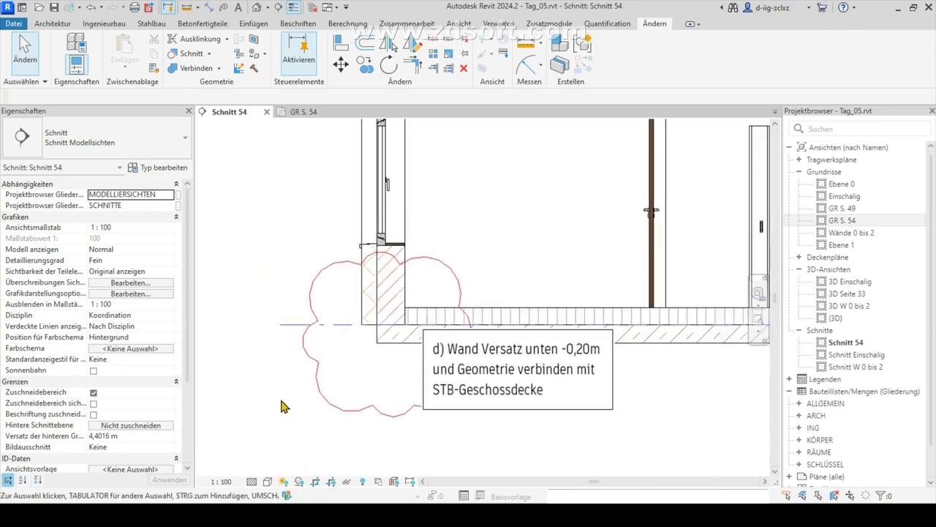
{"action": "scroll", "coordinate": [282, 382], "scroll_direction": "up", "scroll_amount": 2}
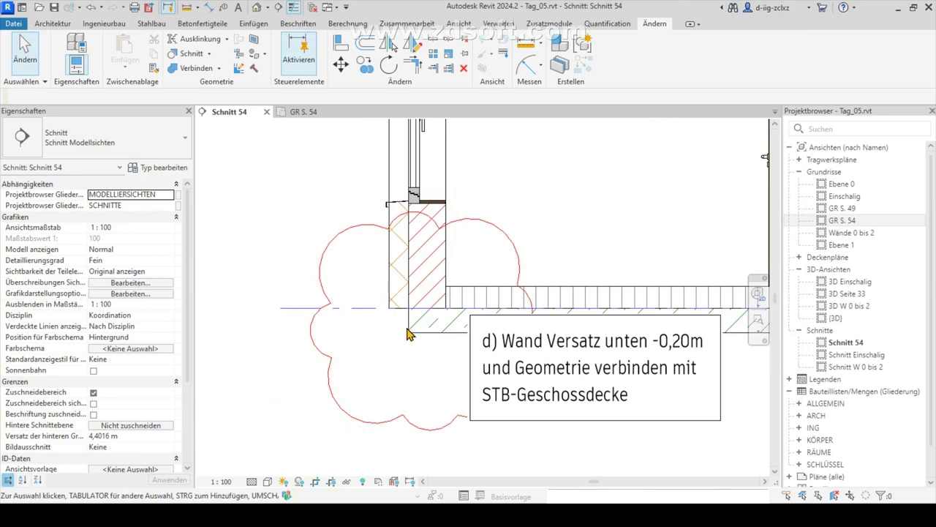
{"action": "left_click", "coordinate": [432, 262]}
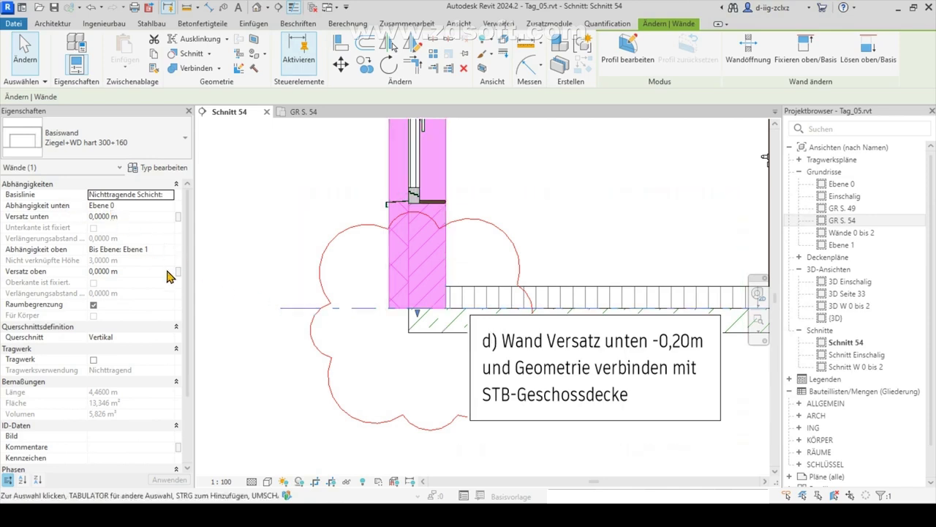
{"action": "left_click", "coordinate": [261, 359]}
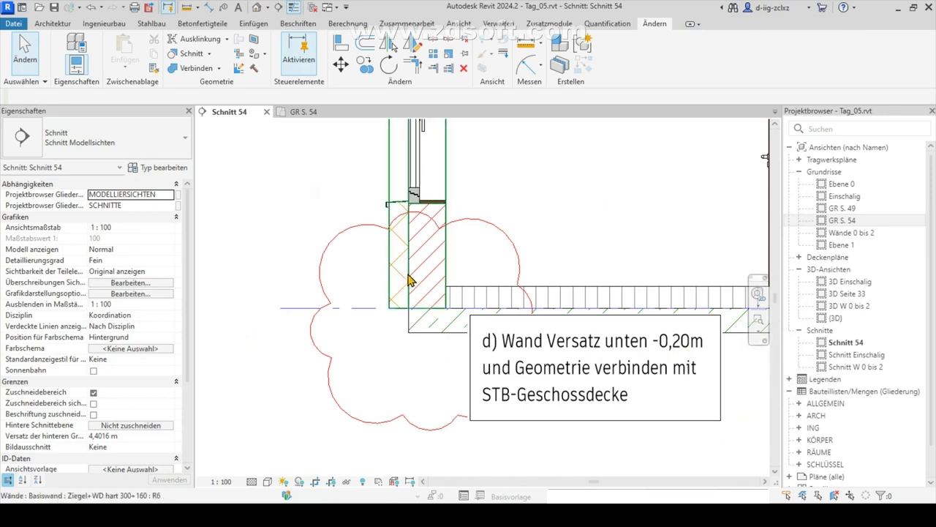
{"action": "left_click", "coordinate": [409, 280]}
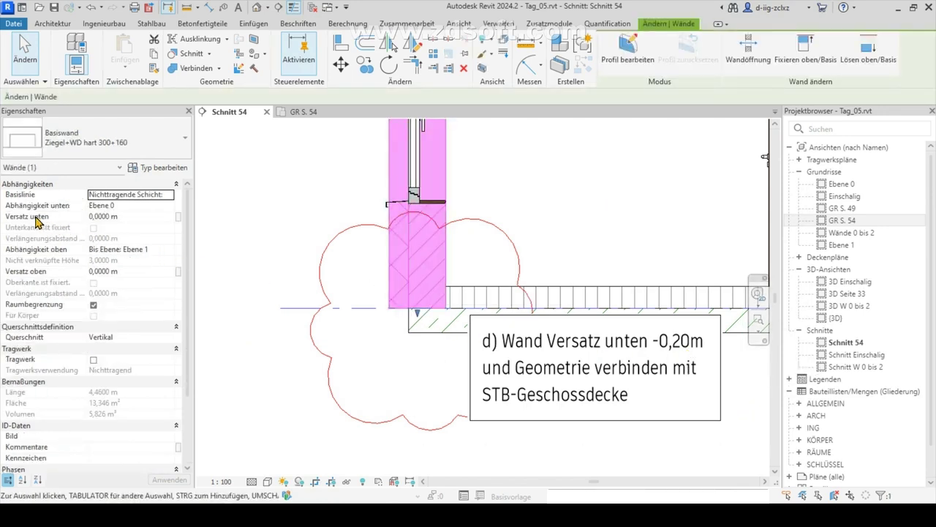
{"action": "left_click", "coordinate": [134, 216]}
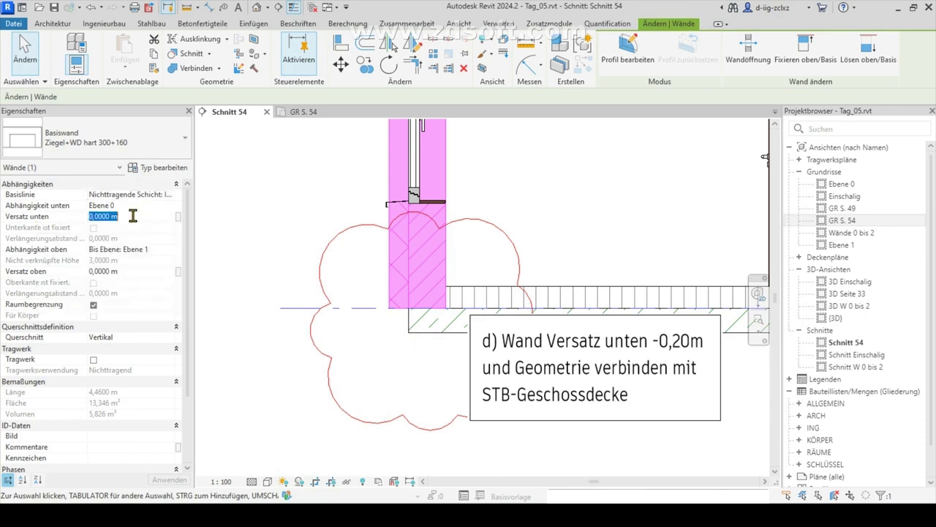
{"action": "type", "text": "-0,2"}
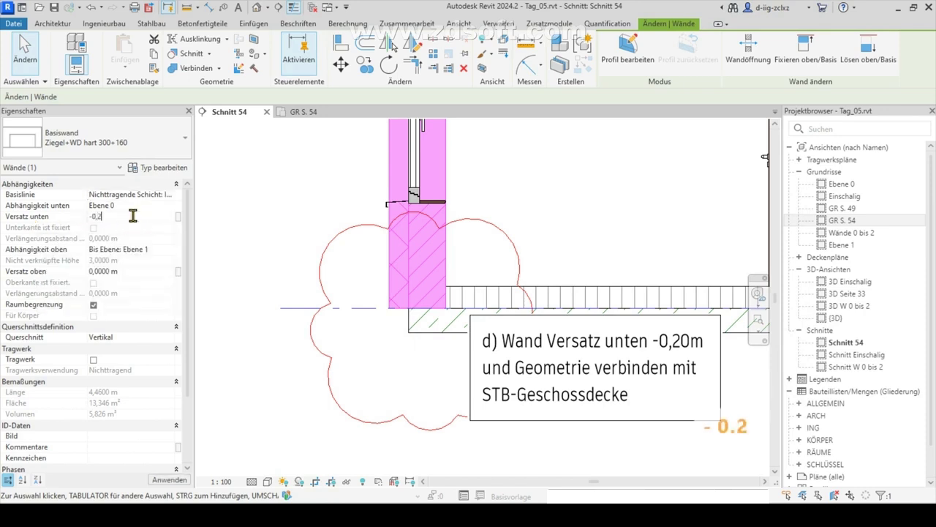
{"action": "key", "text": "Return"}
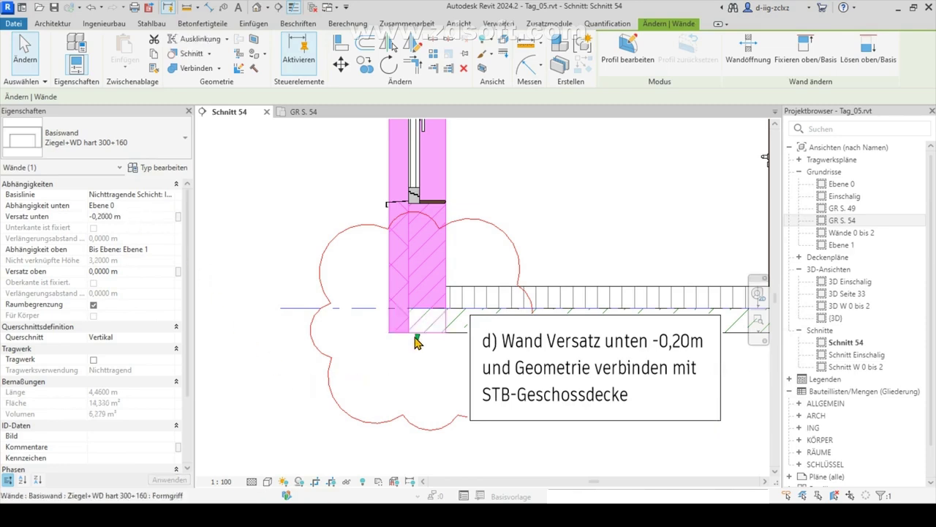
{"action": "mouse_move", "coordinate": [417, 338]}
{"action": "left_mouse_down"}
{"action": "mouse_move", "coordinate": [416, 371]}
{"action": "mouse_move", "coordinate": [417, 334]}
{"action": "left_mouse_up"}
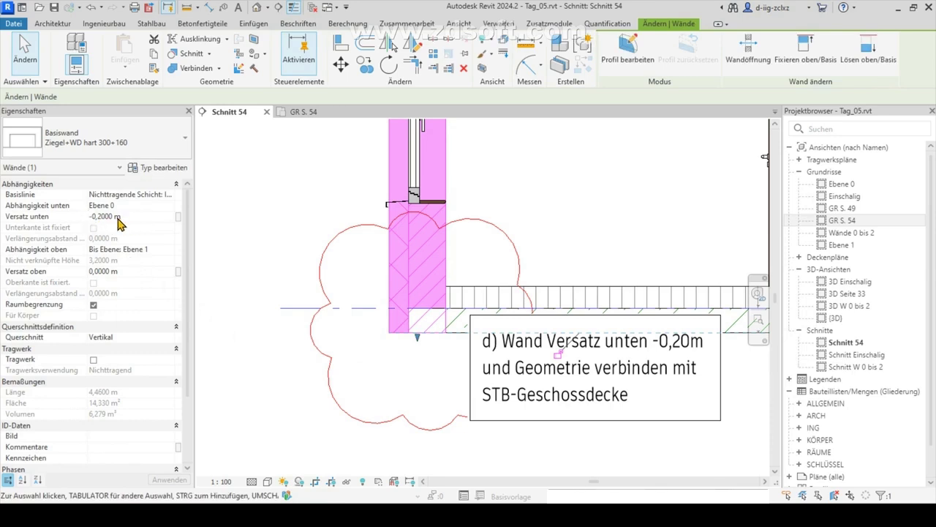
Join the lowered exterior wall at note d) with the STB floor slab.
{"action": "left_click", "coordinate": [258, 385]}
{"action": "scroll", "coordinate": [428, 353], "scroll_direction": "up", "scroll_amount": 2}
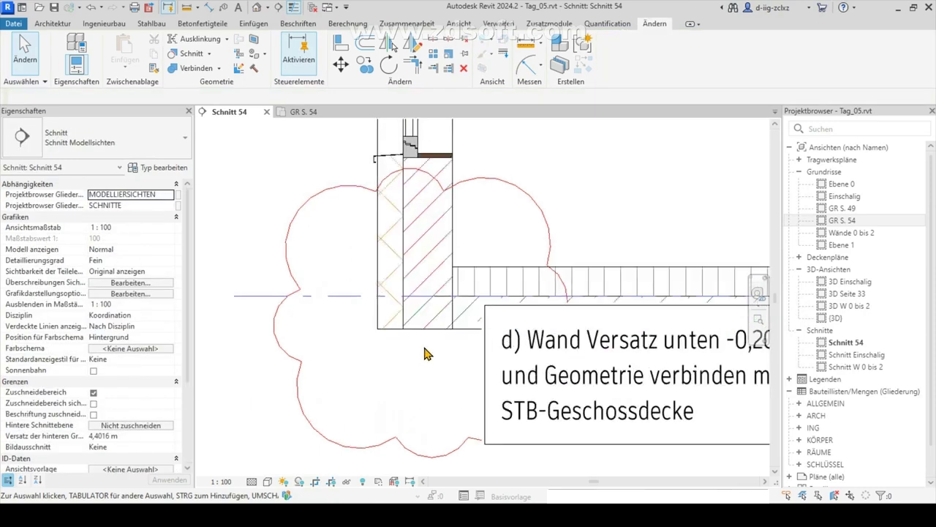
{"action": "scroll", "coordinate": [428, 354], "scroll_direction": "up", "scroll_amount": 1}
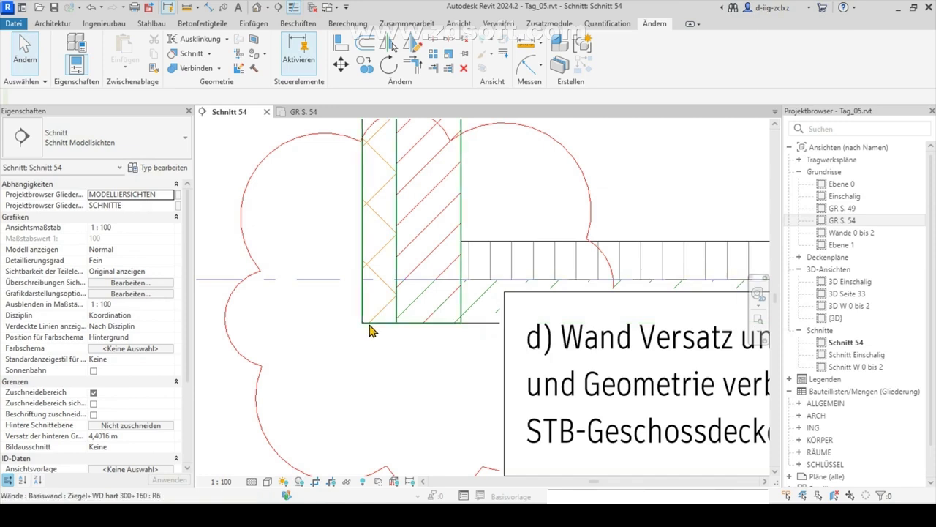
{"action": "left_click", "coordinate": [183, 69]}
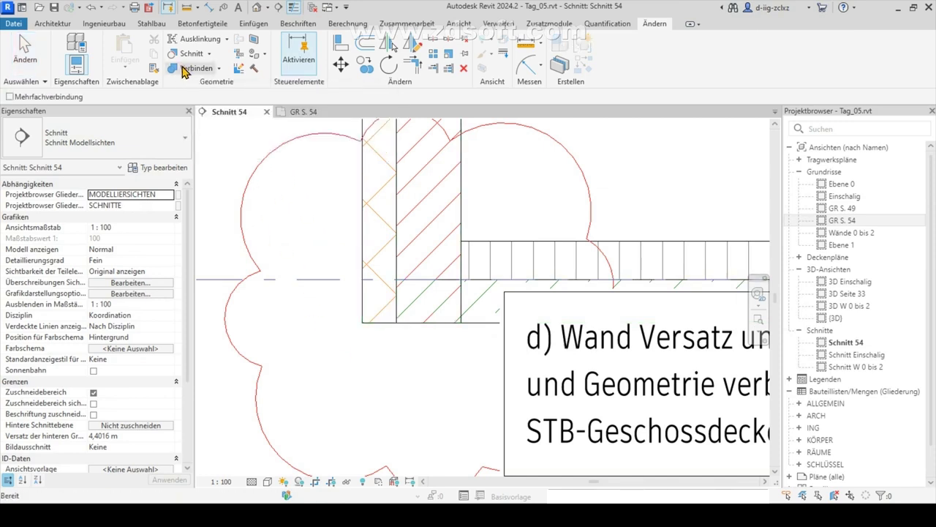
{"action": "left_click", "coordinate": [368, 331]}
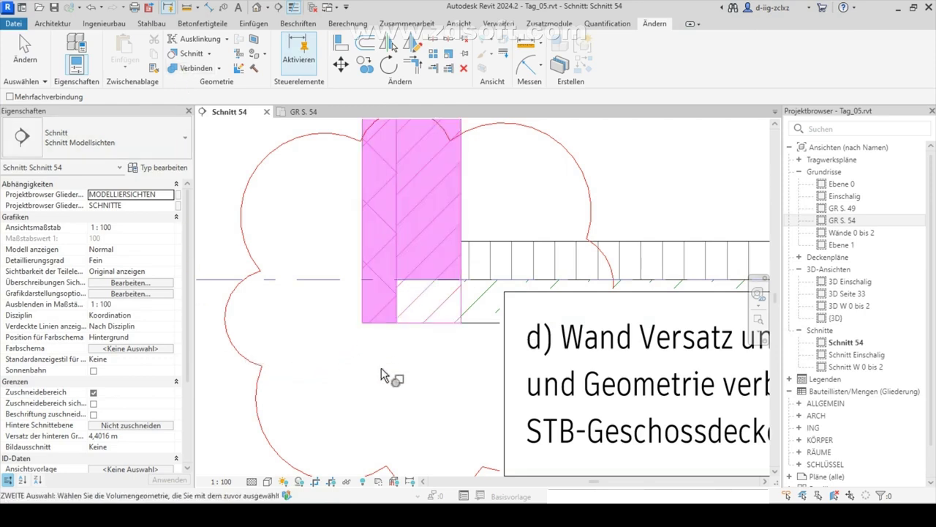
{"action": "left_click", "coordinate": [484, 330]}
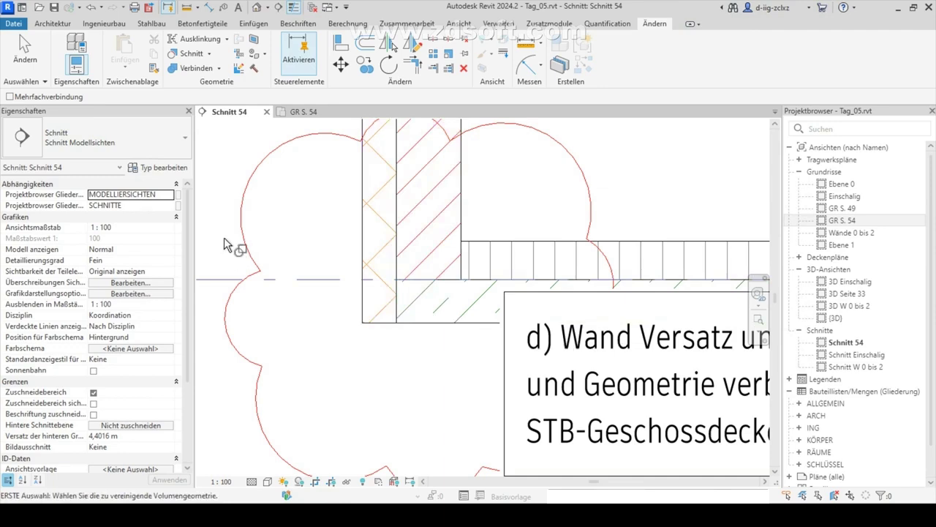
{"action": "left_click", "coordinate": [25, 52]}
{"action": "scroll", "coordinate": [248, 171], "scroll_direction": "down", "scroll_amount": 3}
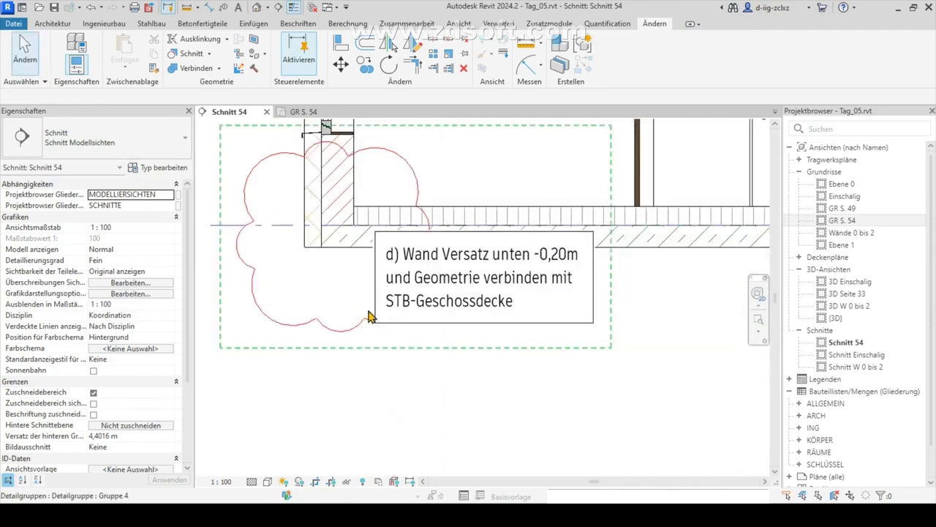
Delete the note d) revision cloud and text group.
{"action": "left_click", "coordinate": [370, 316]}
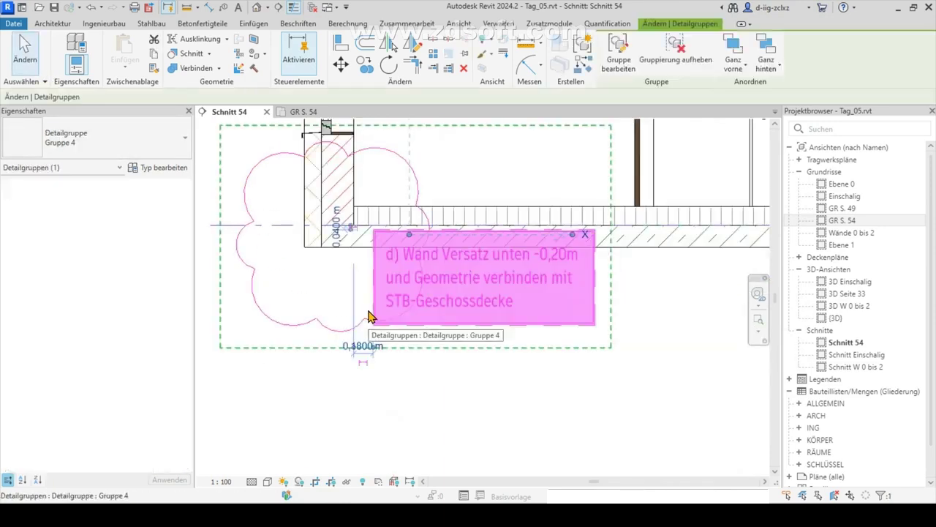
{"action": "left_click", "coordinate": [466, 69]}
{"action": "scroll", "coordinate": [358, 429], "scroll_direction": "down", "scroll_amount": 3}
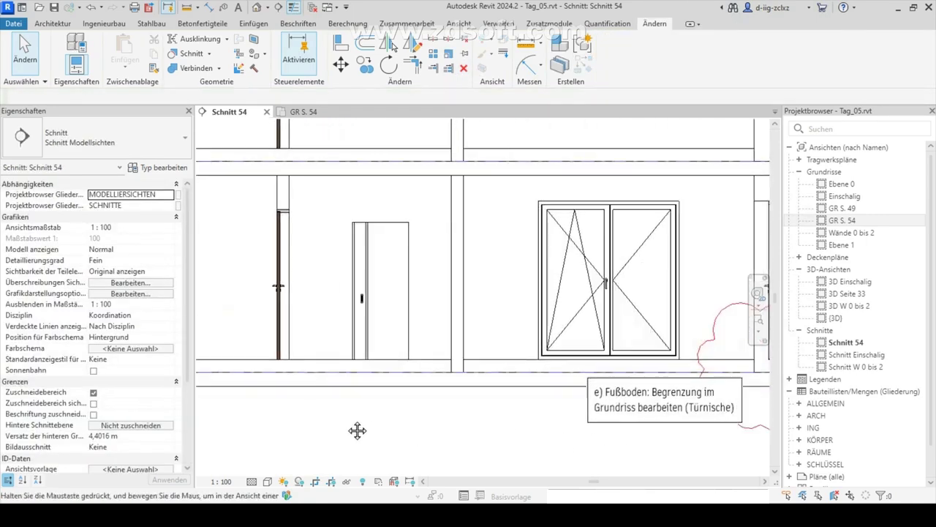
{"action": "scroll", "coordinate": [455, 432], "scroll_direction": "up", "scroll_amount": 2}
Move to note e) and Tab-select the FB 180 leer floor at the door niche to inspect it.
{"action": "middle_click_drag", "start_coordinate": [615, 448], "coordinate": [456, 445]}
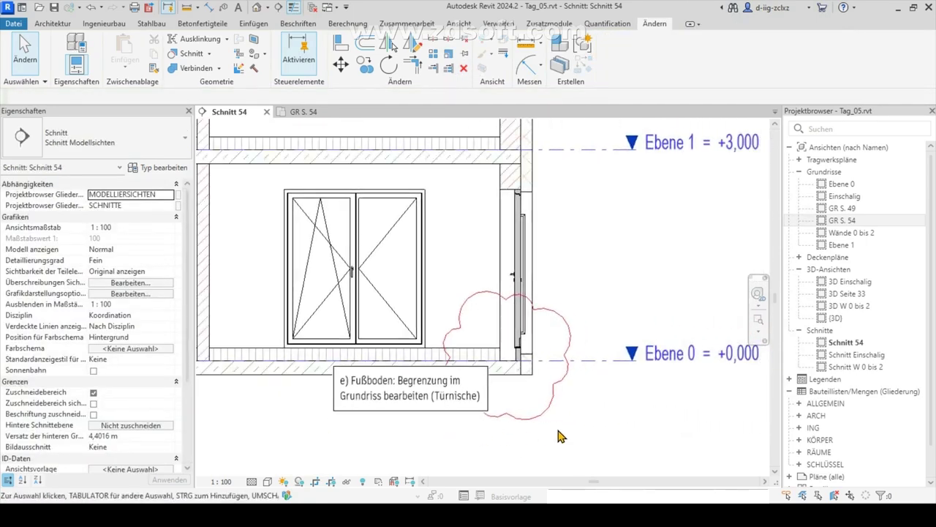
{"action": "scroll", "coordinate": [575, 423], "scroll_direction": "up", "scroll_amount": 1}
{"action": "scroll", "coordinate": [575, 423], "scroll_direction": "up", "scroll_amount": 1}
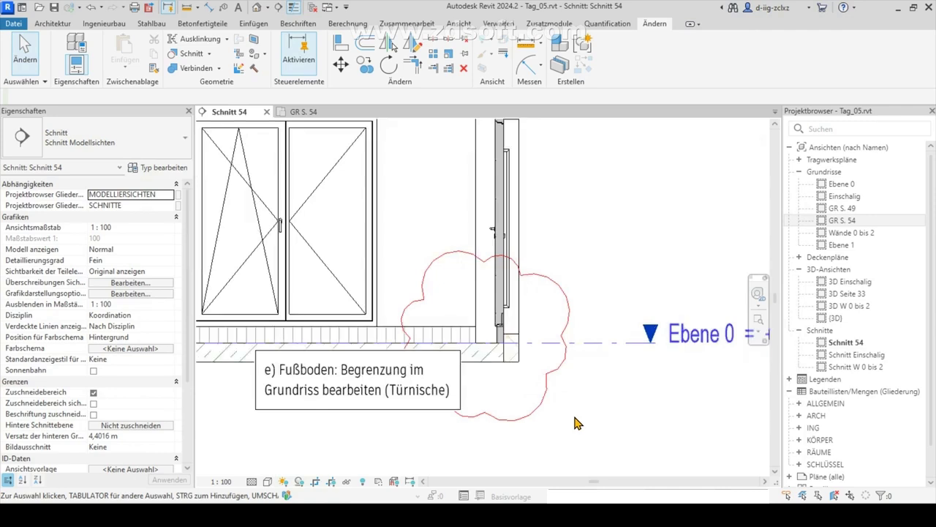
{"action": "left_click_drag", "start_coordinate": [575, 423], "coordinate": [431, 438]}
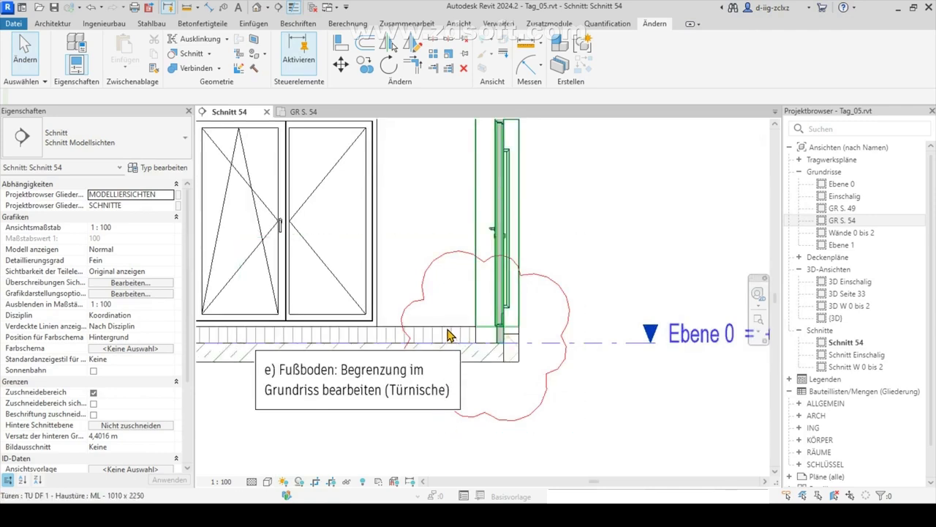
{"action": "key", "text": "Tab"}
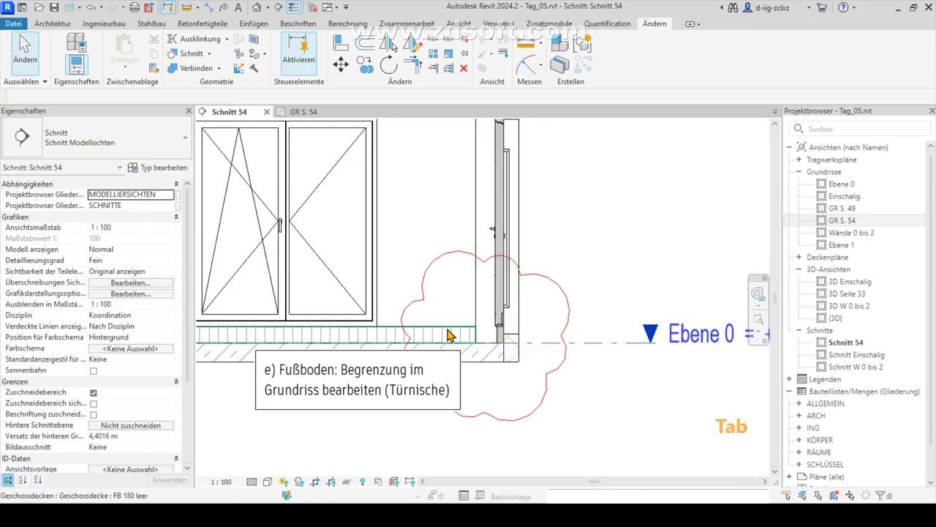
{"action": "left_click", "coordinate": [449, 335]}
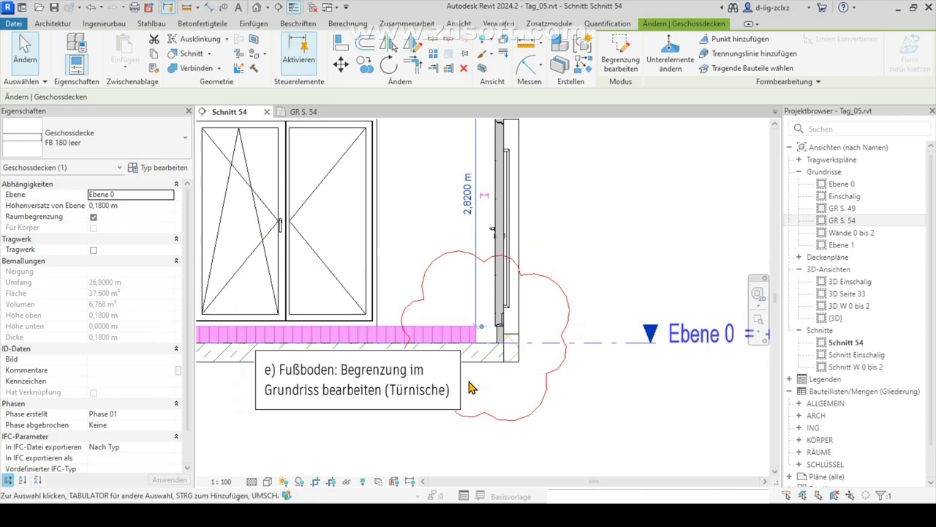
{"action": "left_click", "coordinate": [569, 451]}
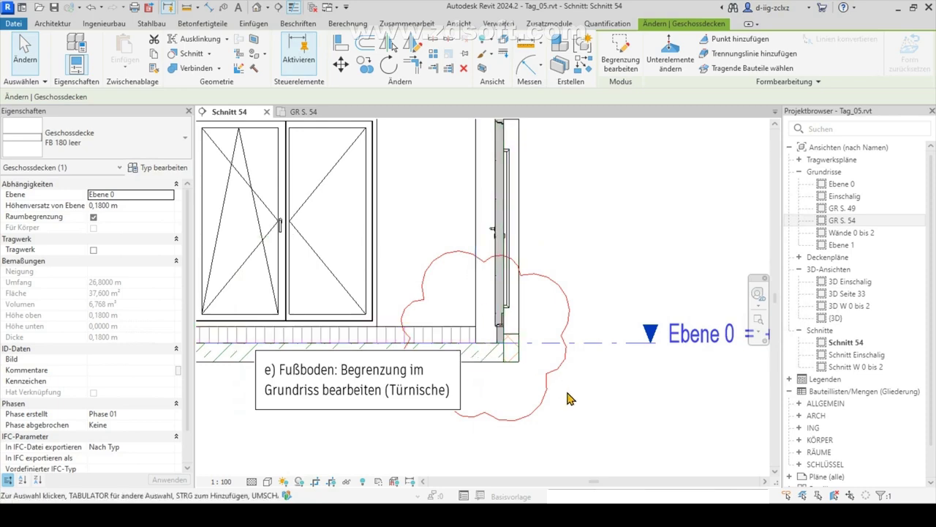
{"action": "scroll", "coordinate": [709, 386], "scroll_direction": "down", "scroll_amount": 2}
{"action": "scroll", "coordinate": [704, 439], "scroll_direction": "down", "scroll_amount": 2}
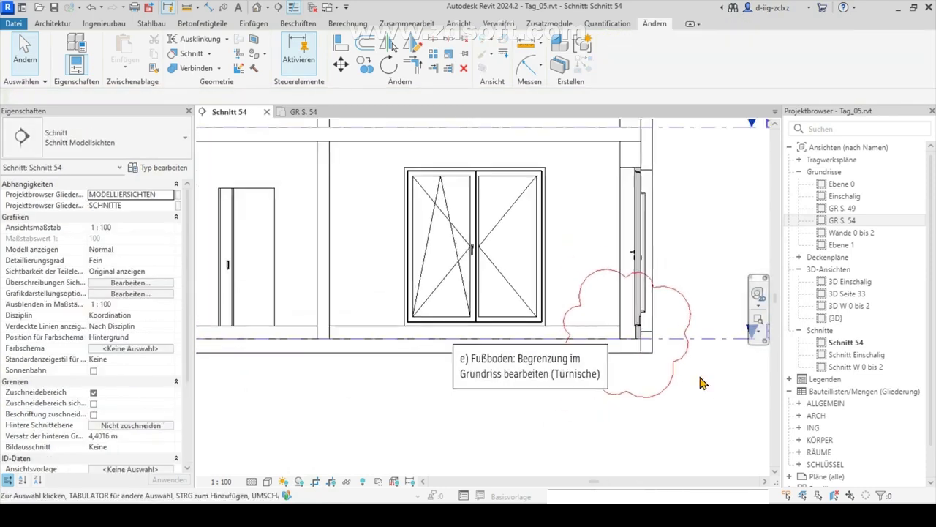
Inspect the finished floor's outline at the door niche in GR S. 54, then return to Schnitt 54.
{"action": "left_click", "coordinate": [303, 112]}
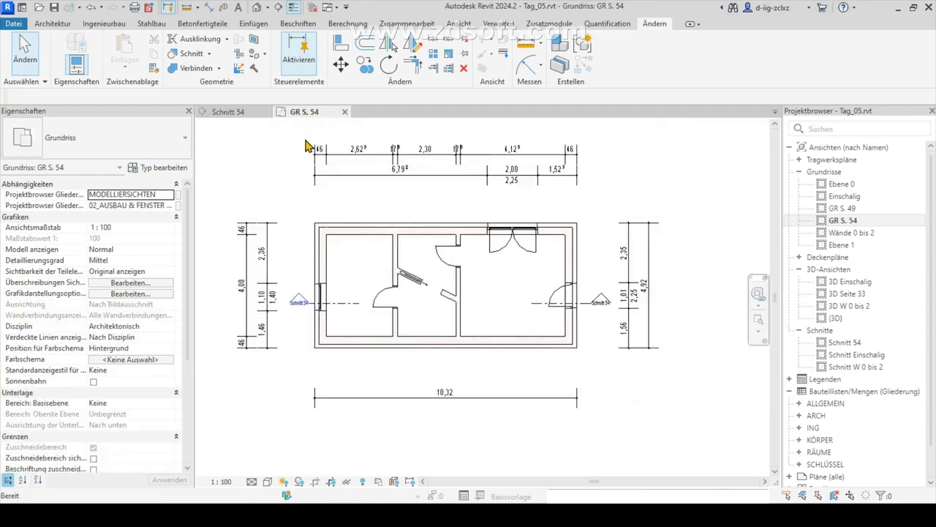
{"action": "left_click", "coordinate": [502, 303]}
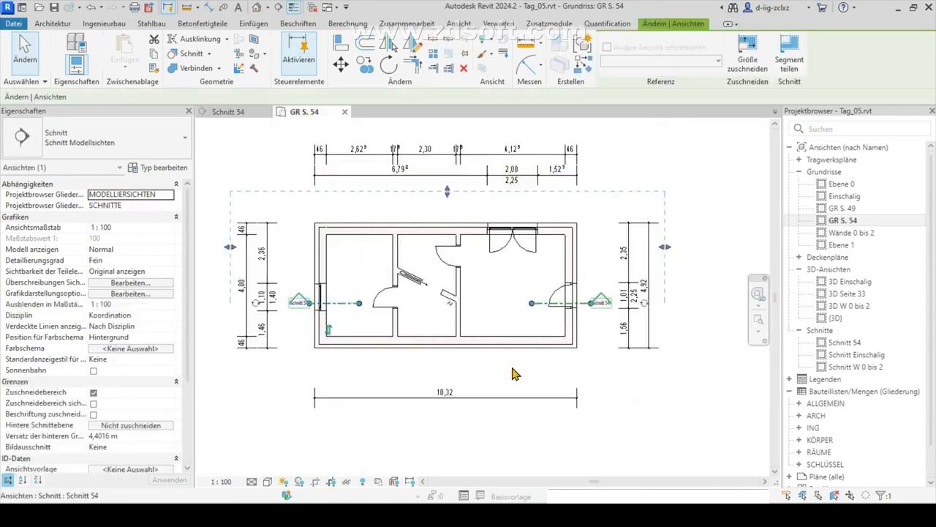
{"action": "left_click", "coordinate": [626, 434]}
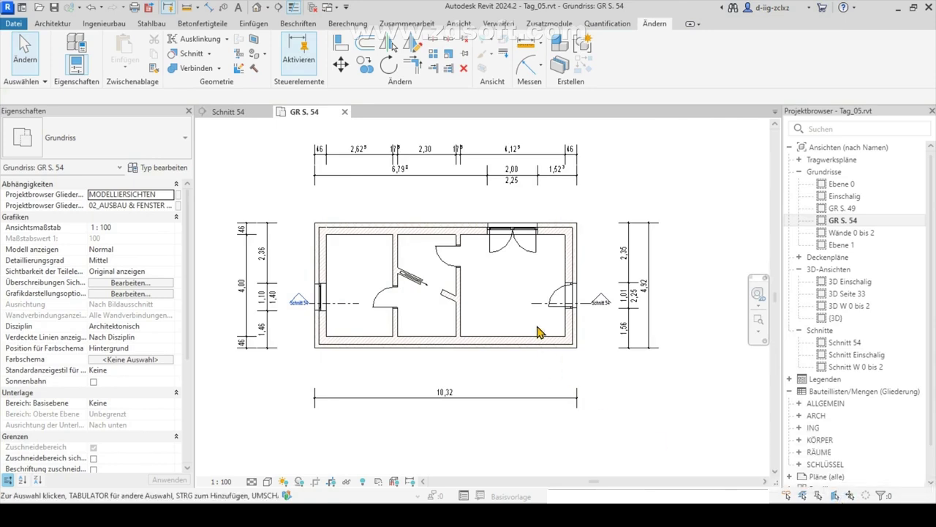
{"action": "left_click", "coordinate": [513, 291]}
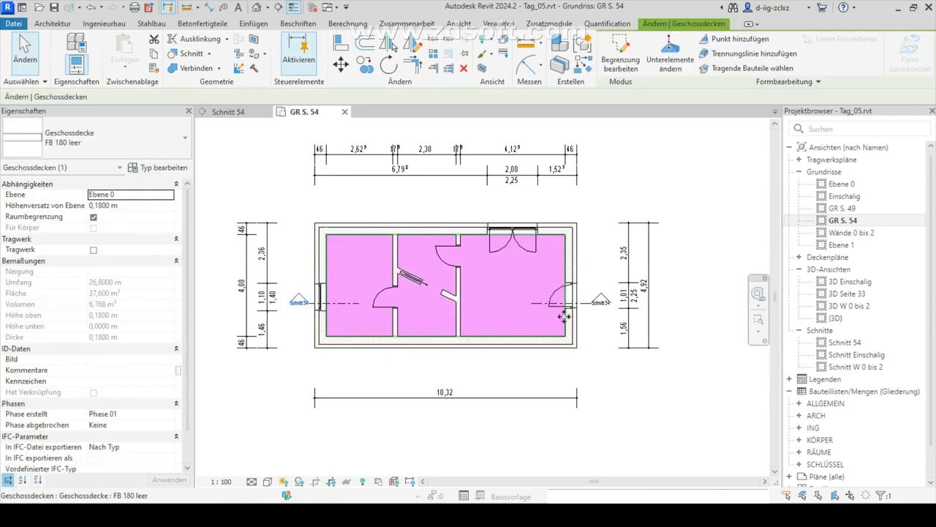
{"action": "left_click", "coordinate": [602, 254]}
{"action": "scroll", "coordinate": [602, 254], "scroll_direction": "up", "scroll_amount": 2}
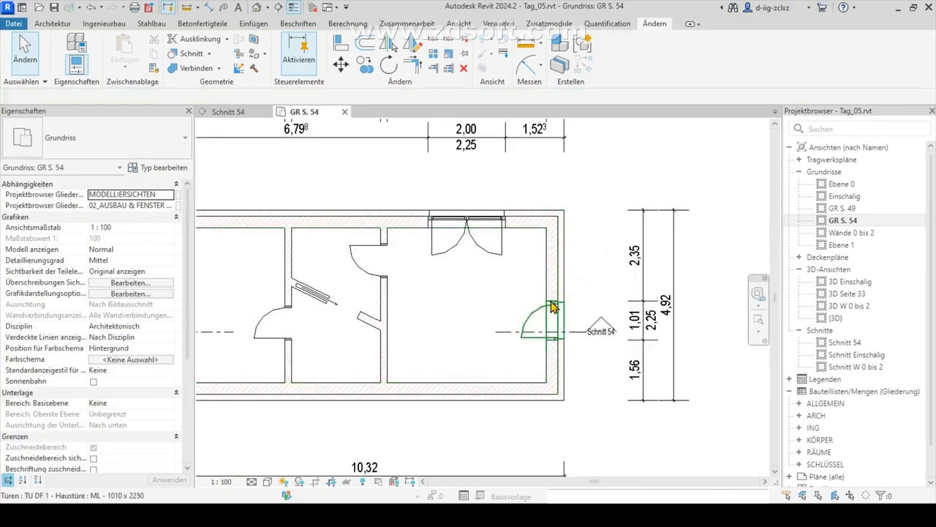
{"action": "left_click", "coordinate": [519, 375]}
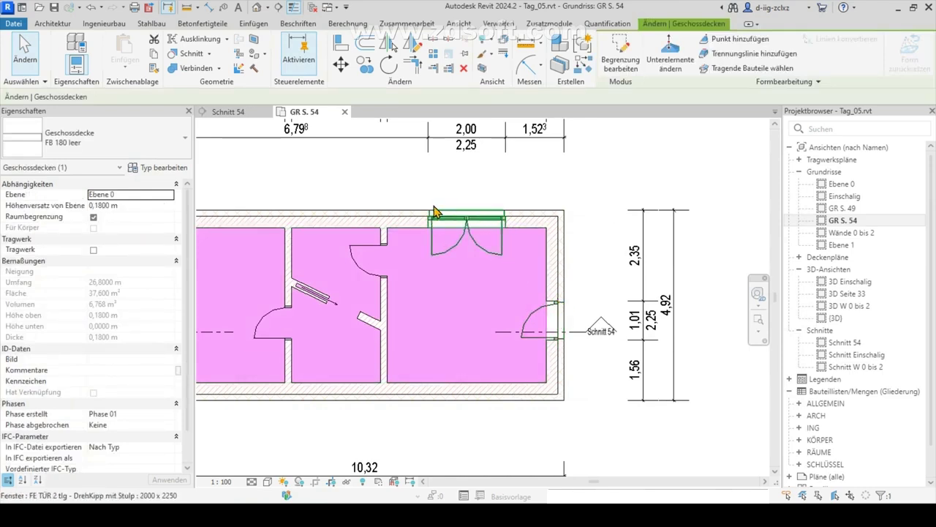
{"action": "left_click", "coordinate": [626, 439]}
{"action": "scroll", "coordinate": [625, 439], "scroll_direction": "down", "scroll_amount": 1}
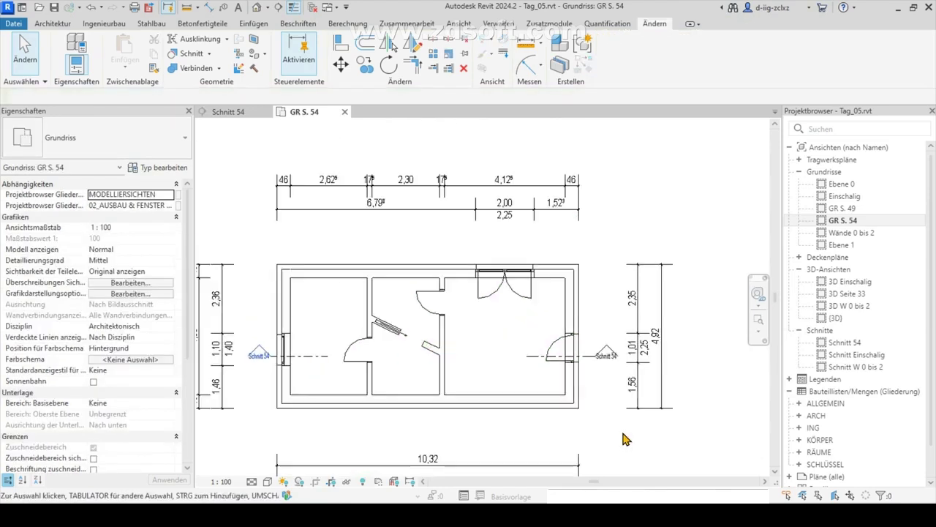
{"action": "double_click", "coordinate": [256, 357]}
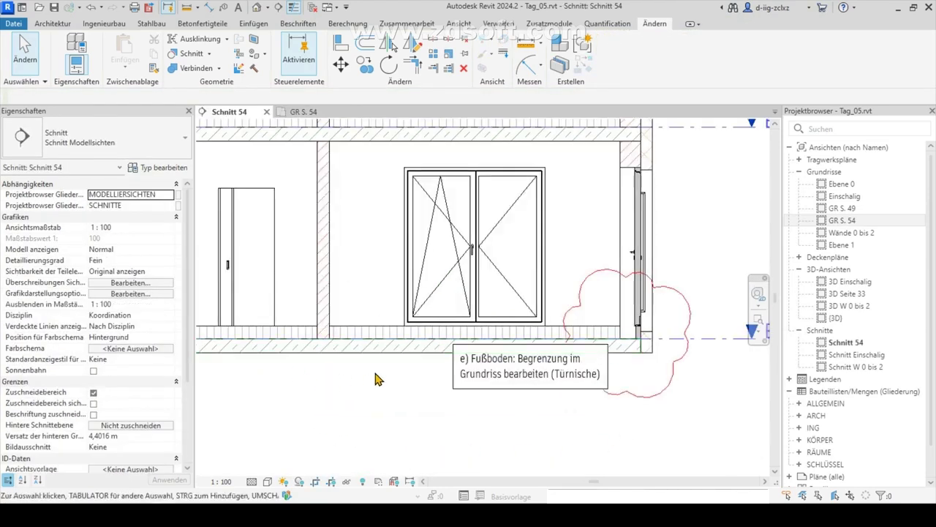
Select the FB 180 floor slab, edit its boundary, and pick Grundriss: GR S. 54 as sketch view.
{"action": "left_click", "coordinate": [358, 333]}
{"action": "middle_click_drag", "start_coordinate": [359, 334], "coordinate": [318, 333]}
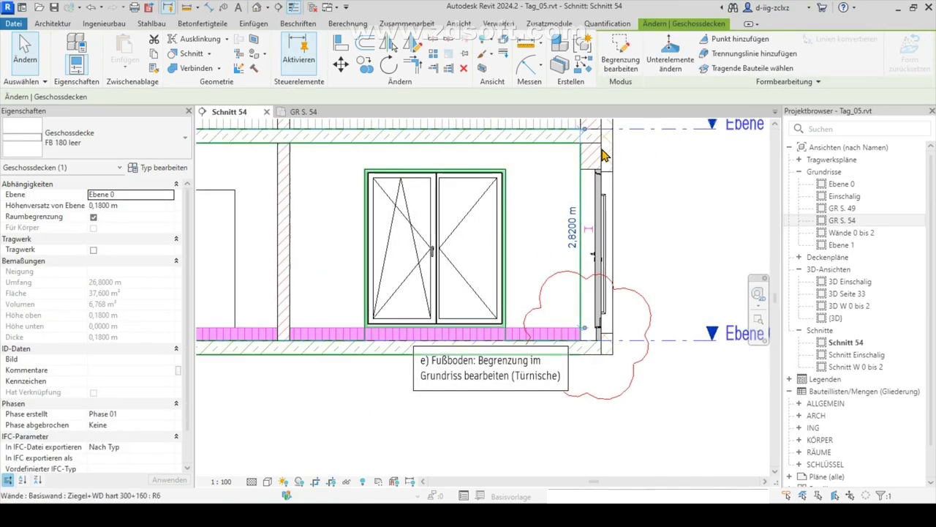
{"action": "left_click", "coordinate": [627, 61]}
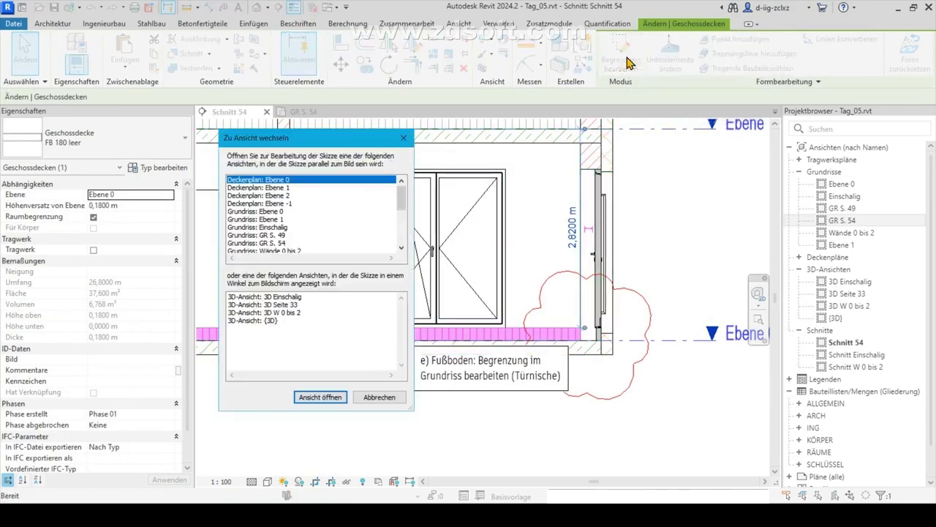
{"action": "mouse_move", "coordinate": [325, 147]}
{"action": "left_mouse_down"}
{"action": "mouse_move", "coordinate": [730, 108]}
{"action": "mouse_move", "coordinate": [743, 128]}
{"action": "left_mouse_up"}
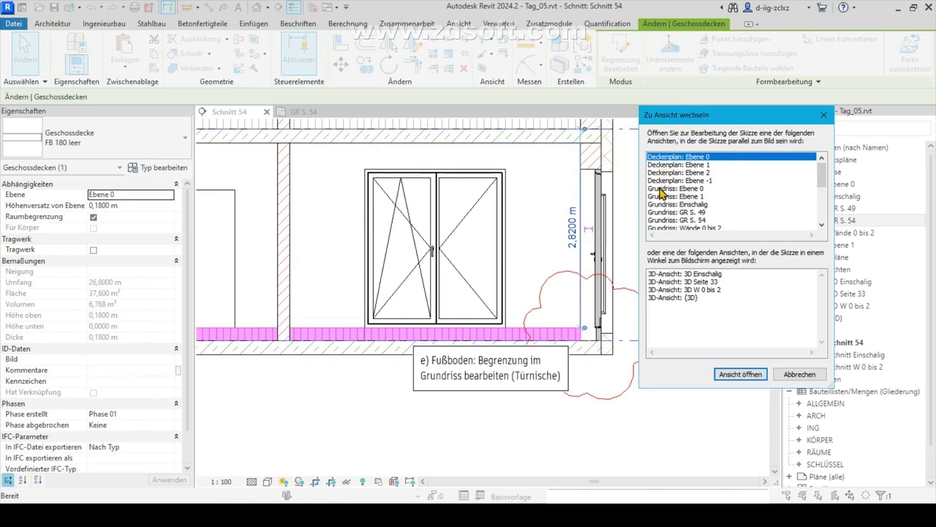
{"action": "left_click", "coordinate": [695, 221]}
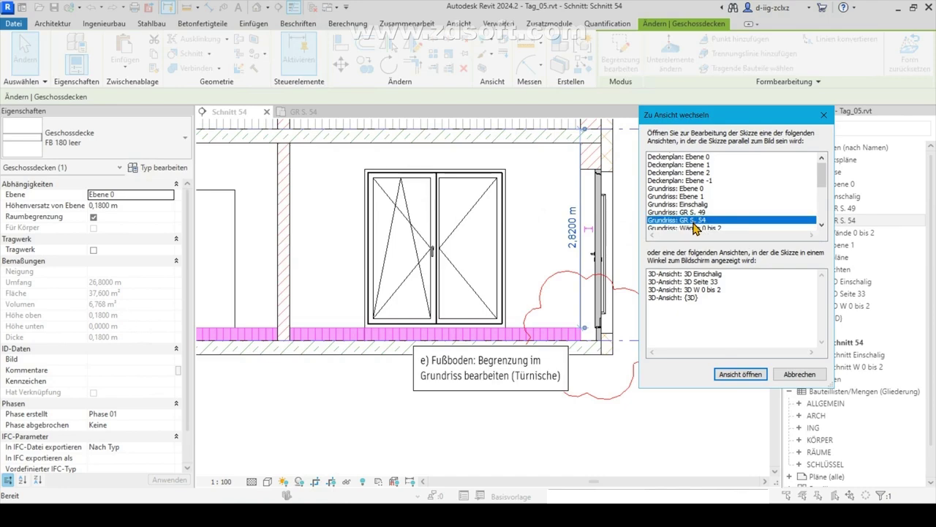
In the GR S. 54 plan, draw Begrenzungslinie lines outlining the right-wall door niche.
{"action": "left_click", "coordinate": [741, 375]}
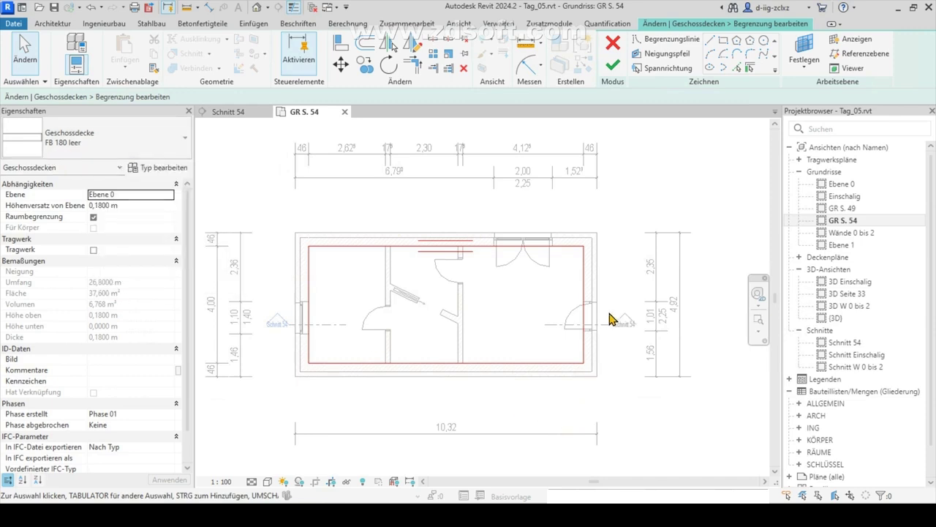
{"action": "scroll", "coordinate": [611, 318], "scroll_direction": "up", "scroll_amount": 3}
{"action": "scroll", "coordinate": [607, 351], "scroll_direction": "up", "scroll_amount": 2}
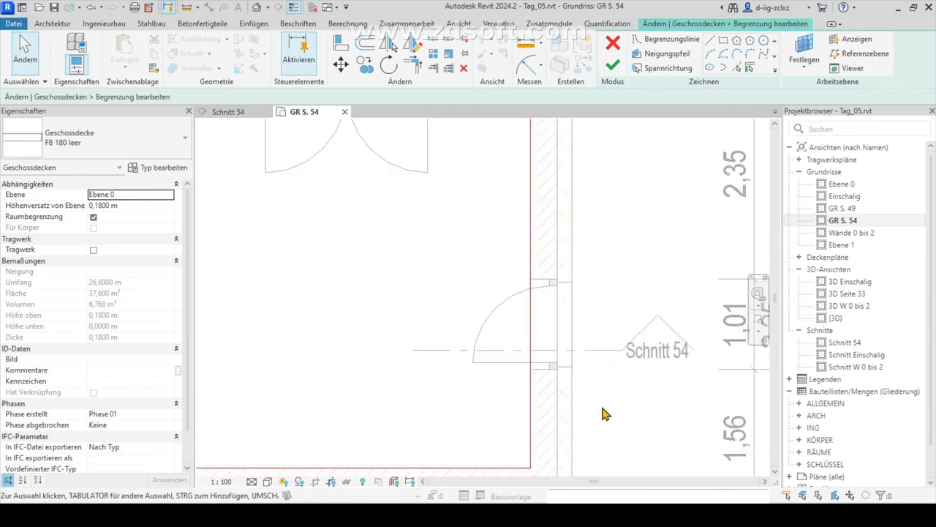
{"action": "middle_click_drag", "start_coordinate": [607, 414], "coordinate": [616, 393]}
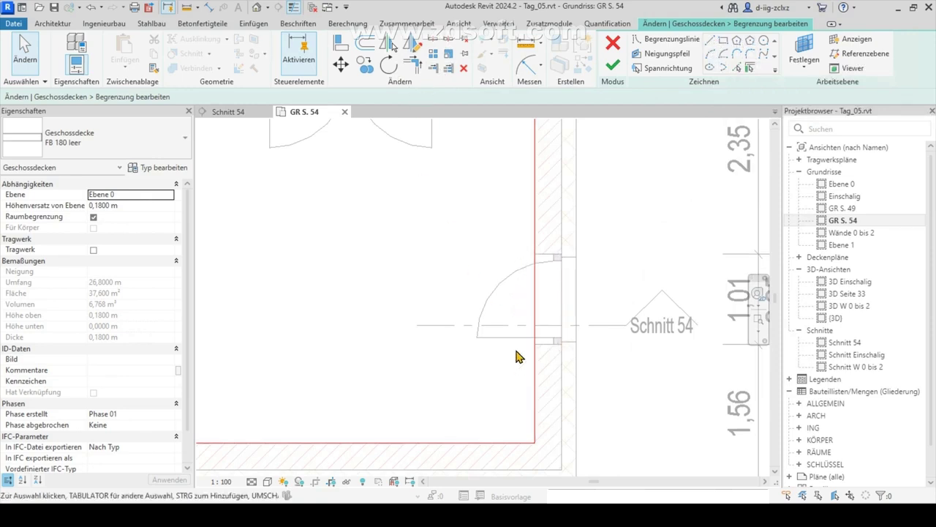
{"action": "left_click", "coordinate": [710, 40]}
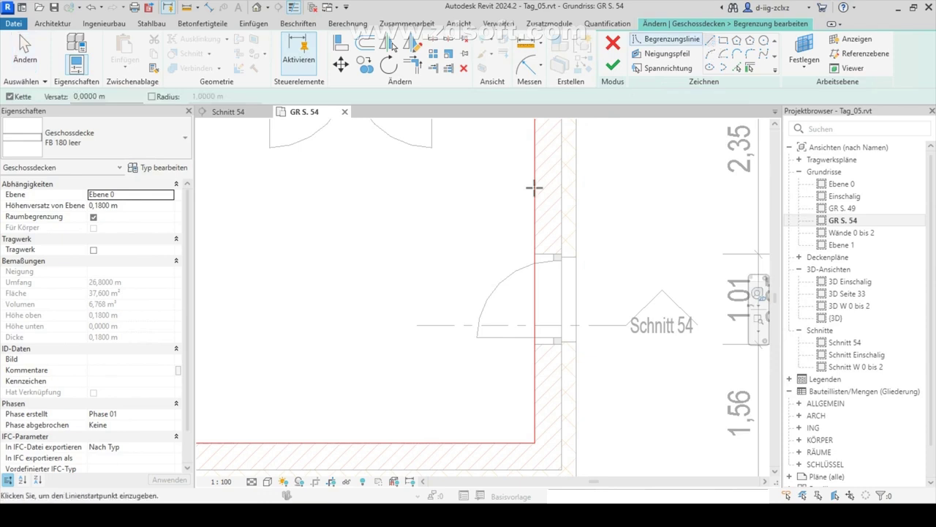
{"action": "left_click", "coordinate": [549, 253]}
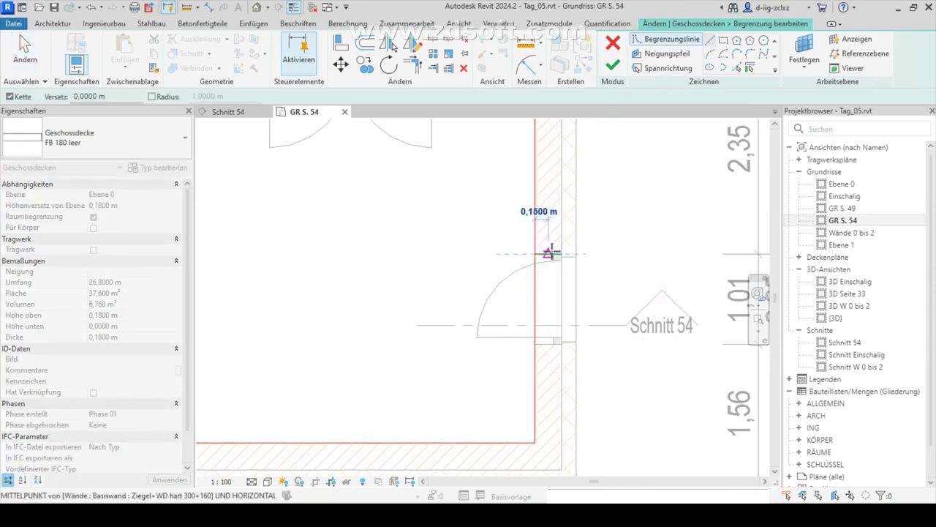
{"action": "left_click", "coordinate": [555, 255]}
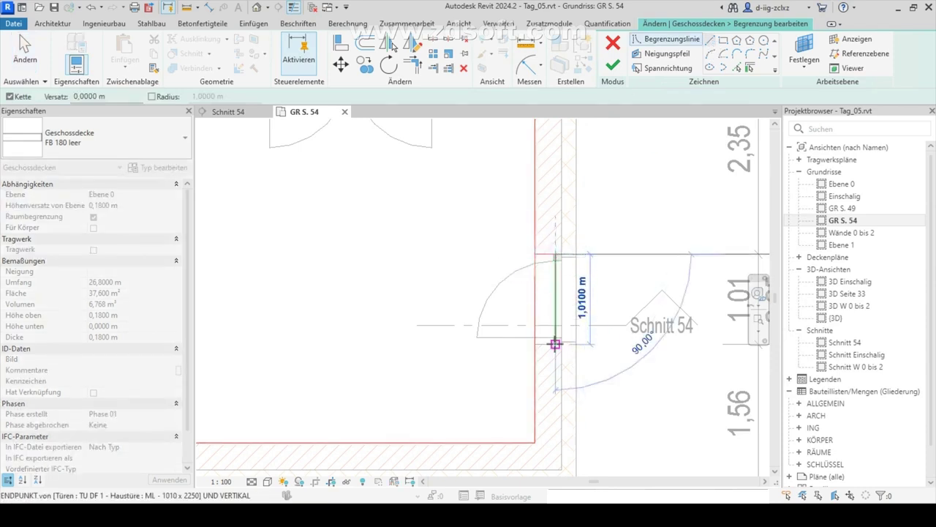
{"action": "left_click", "coordinate": [555, 343]}
{"action": "left_click", "coordinate": [536, 343]}
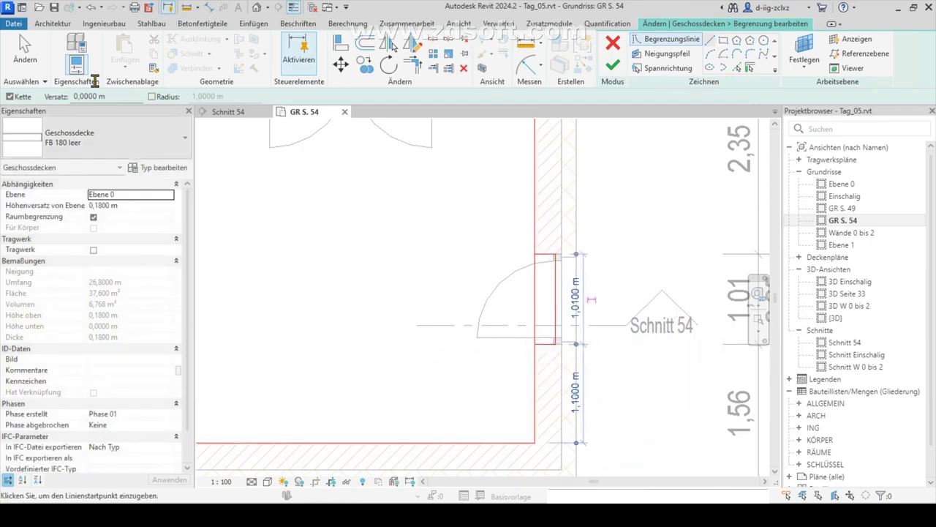
Reposition the vertical niche boundary line into place within the wall.
{"action": "left_click", "coordinate": [26, 62]}
{"action": "scroll", "coordinate": [567, 292], "scroll_direction": "up", "scroll_amount": 3}
{"action": "left_click", "coordinate": [542, 318]}
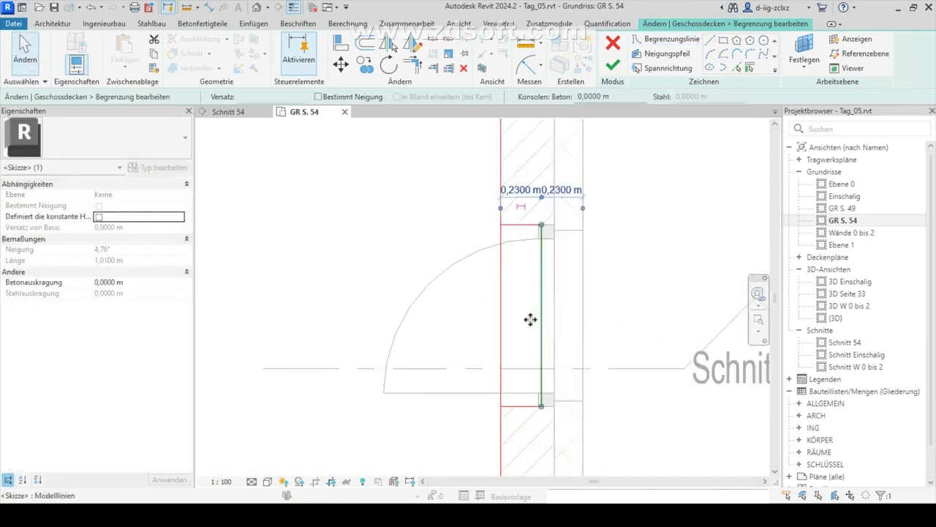
{"action": "mouse_move", "coordinate": [530, 320]}
{"action": "left_mouse_down"}
{"action": "mouse_move", "coordinate": [512, 335]}
{"action": "mouse_move", "coordinate": [536, 334]}
{"action": "left_mouse_up"}
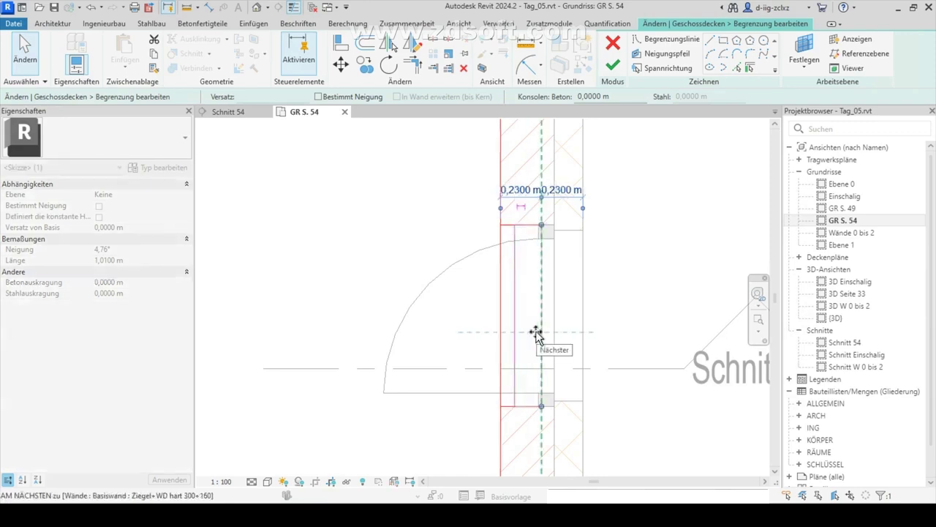
{"action": "left_click", "coordinate": [633, 423]}
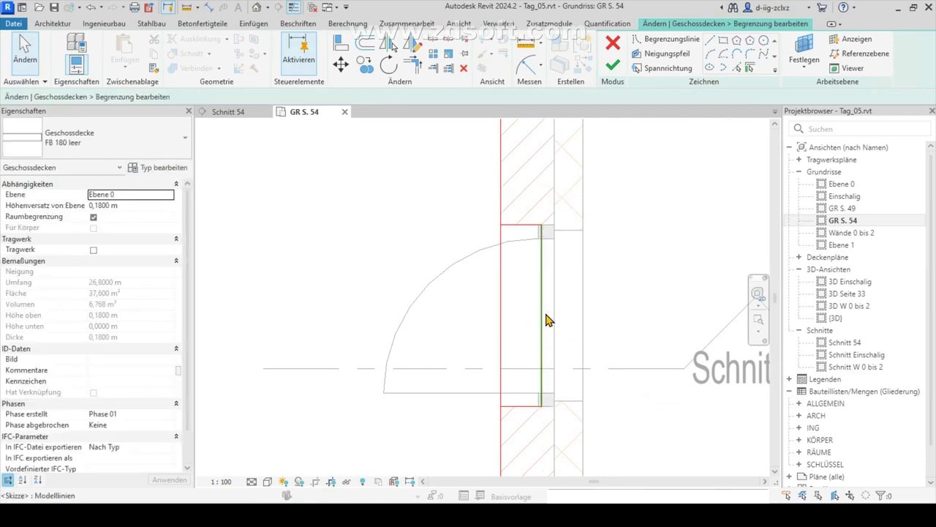
Use Element teilen with Innensegment löschen to remove the boundary segment across the niche opening.
{"action": "left_click", "coordinate": [434, 45]}
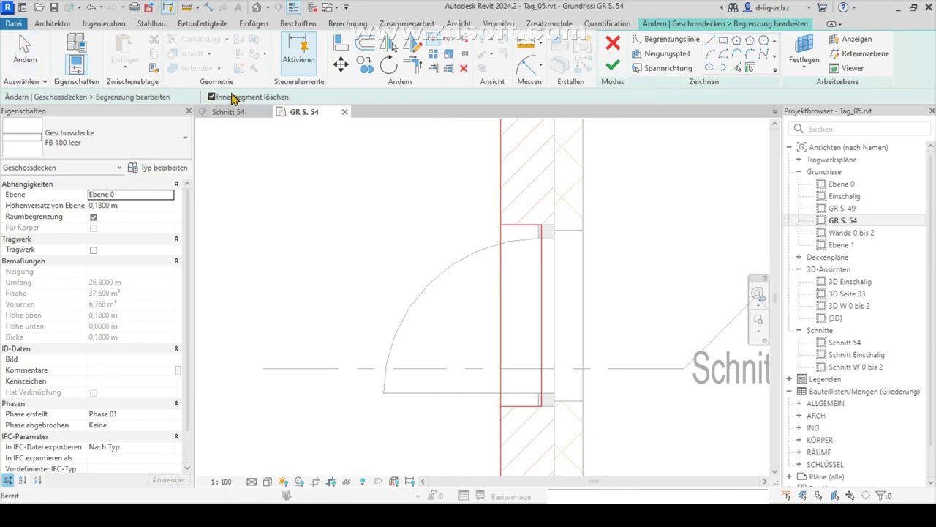
{"action": "left_click", "coordinate": [501, 224]}
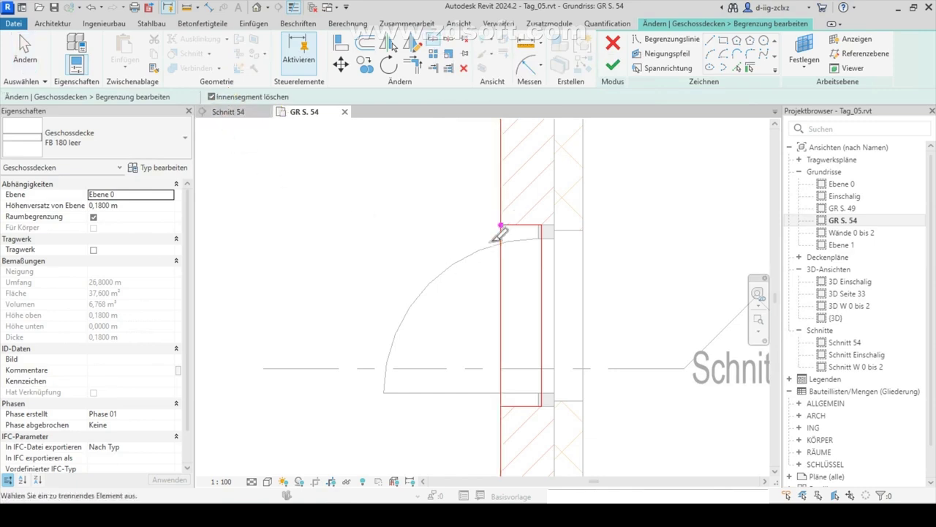
{"action": "left_click", "coordinate": [500, 406]}
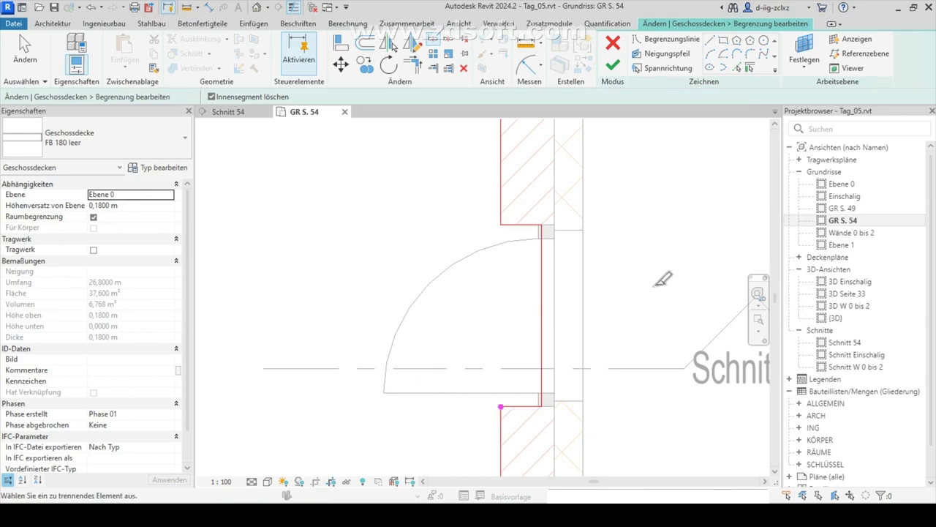
{"action": "scroll", "coordinate": [663, 278], "scroll_direction": "down", "scroll_amount": 2}
{"action": "scroll", "coordinate": [662, 278], "scroll_direction": "down", "scroll_amount": 2}
{"action": "scroll", "coordinate": [662, 278], "scroll_direction": "down", "scroll_amount": 2}
{"action": "middle_click_drag", "start_coordinate": [675, 228], "coordinate": [677, 292]}
{"action": "scroll", "coordinate": [526, 196], "scroll_direction": "up", "scroll_amount": 1}
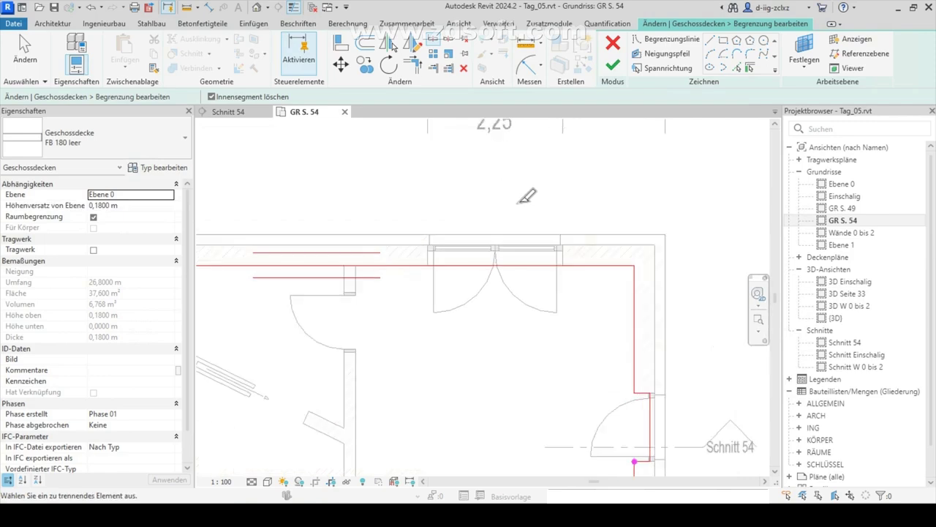
Draw the niche outline lines around the 2.0000 m double door in the upper wall.
{"action": "scroll", "coordinate": [527, 196], "scroll_direction": "up", "scroll_amount": 1}
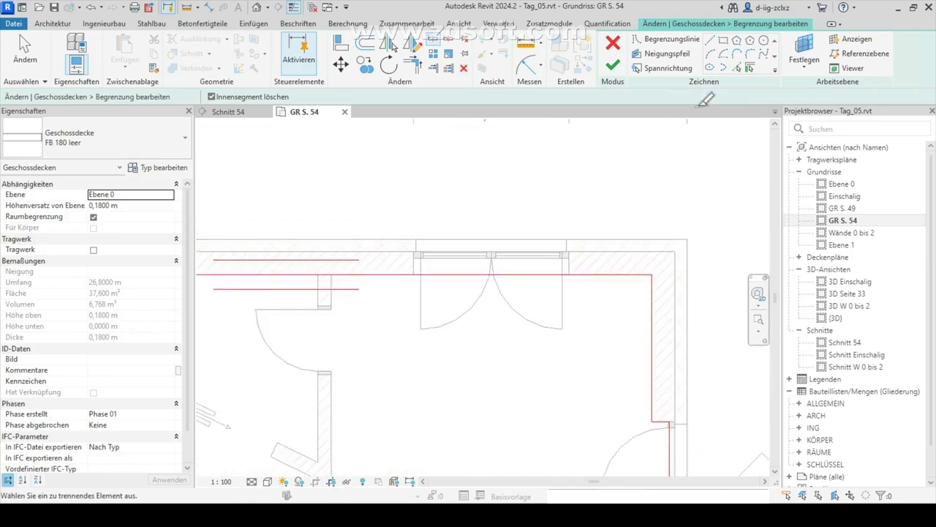
{"action": "left_click", "coordinate": [713, 41]}
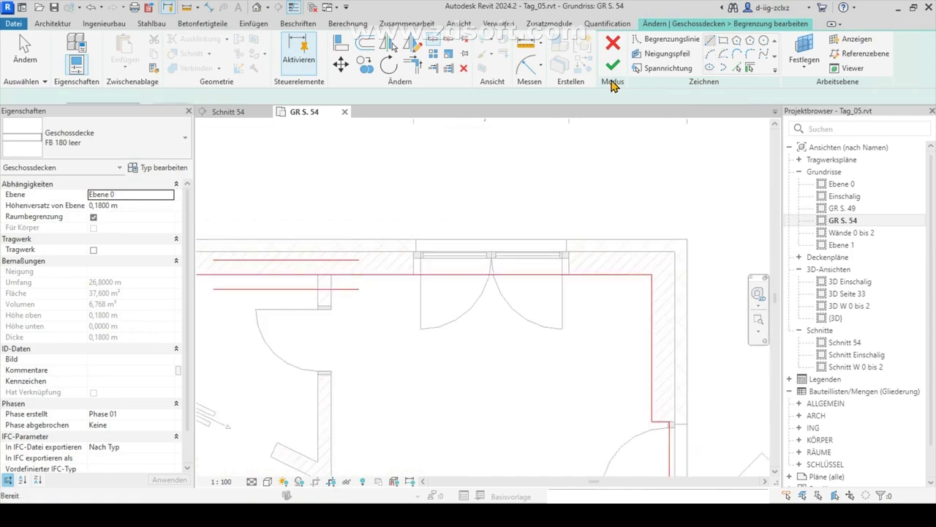
{"action": "scroll", "coordinate": [412, 281], "scroll_direction": "up", "scroll_amount": 1}
{"action": "scroll", "coordinate": [412, 266], "scroll_direction": "up", "scroll_amount": 1}
{"action": "left_click", "coordinate": [414, 265]}
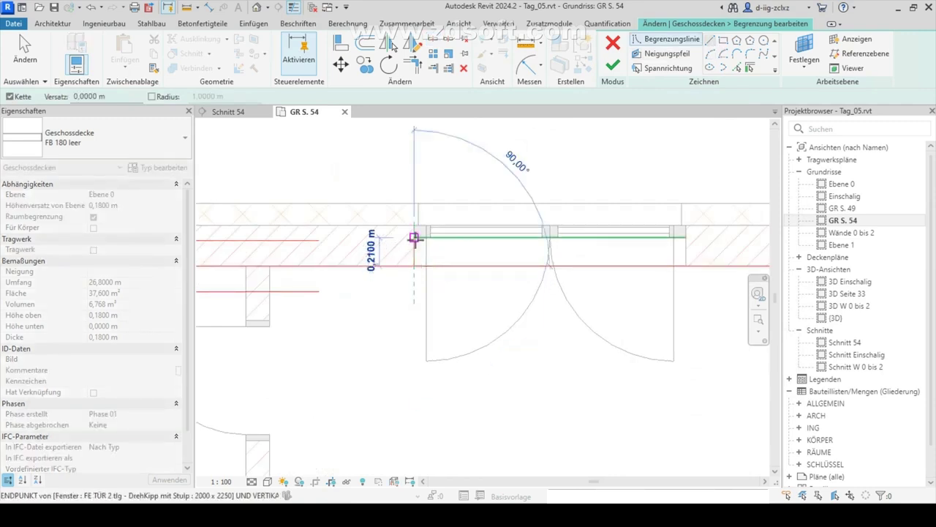
{"action": "left_click", "coordinate": [414, 237]}
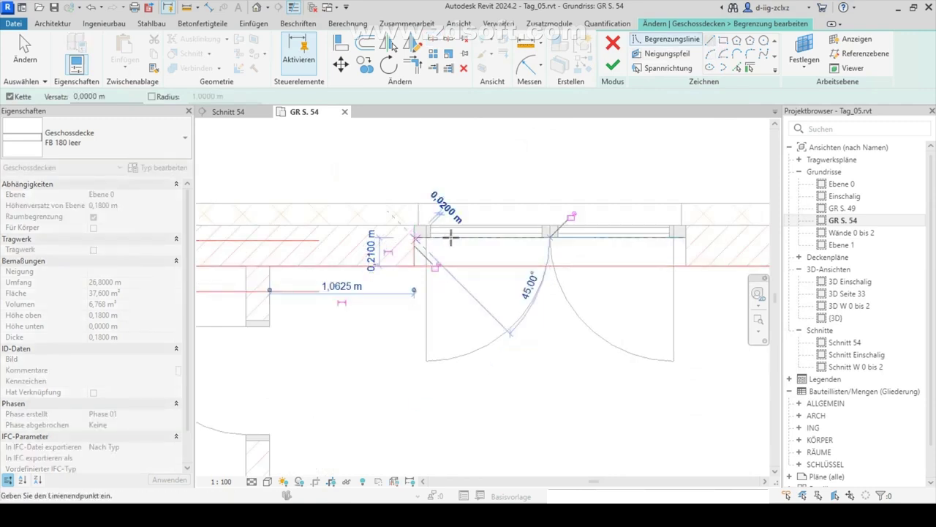
{"action": "left_click", "coordinate": [685, 237]}
{"action": "left_click", "coordinate": [686, 265]}
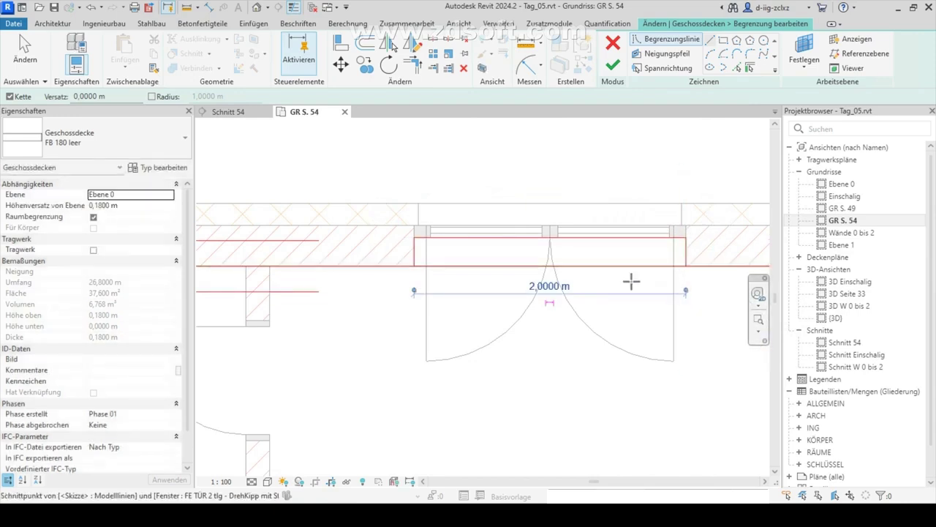
Split the boundary at the niche edges, deleting the inner segment across the door opening.
{"action": "left_click", "coordinate": [435, 43]}
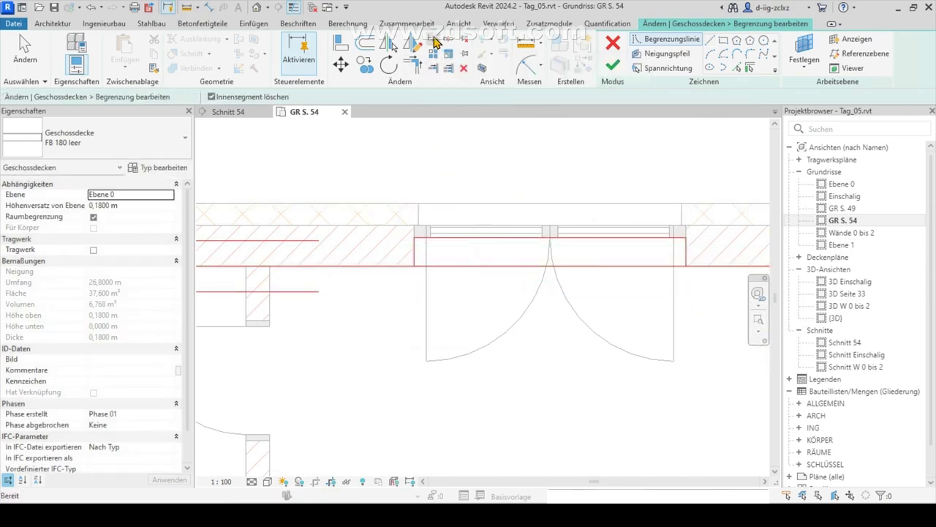
{"action": "left_click", "coordinate": [414, 265]}
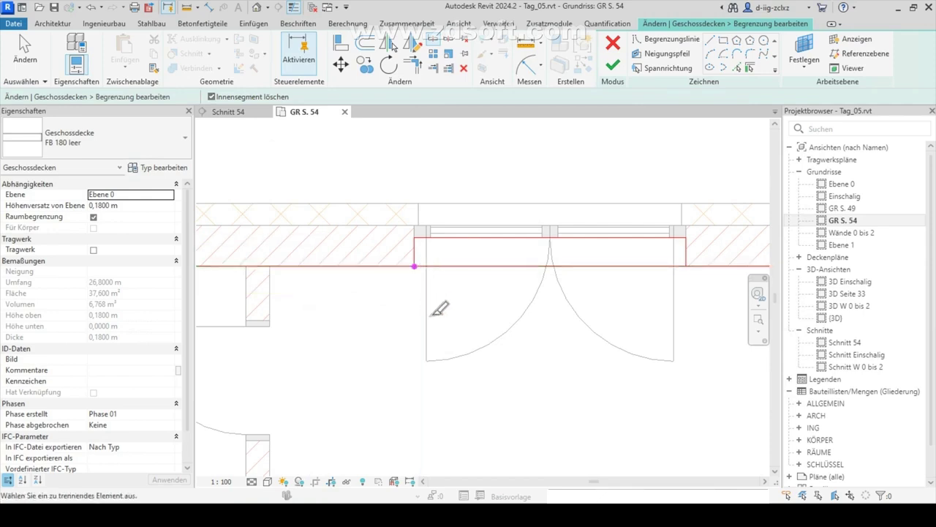
{"action": "left_click", "coordinate": [686, 265]}
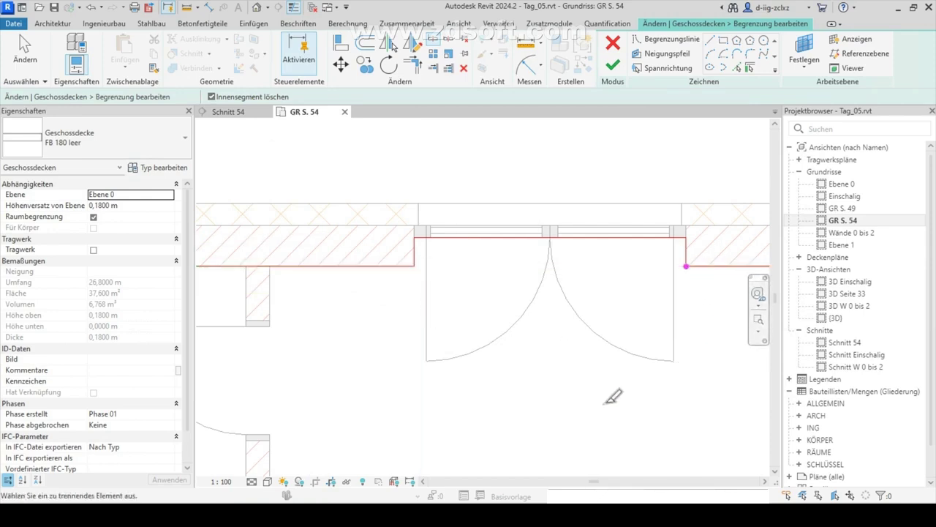
{"action": "left_click", "coordinate": [26, 52]}
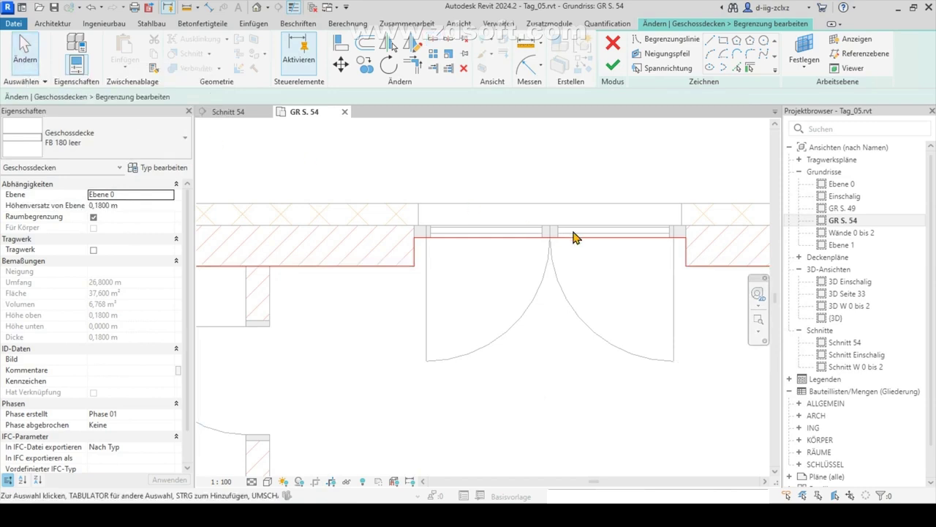
{"action": "scroll", "coordinate": [472, 181], "scroll_direction": "down", "scroll_amount": 2}
{"action": "scroll", "coordinate": [472, 181], "scroll_direction": "down", "scroll_amount": 2}
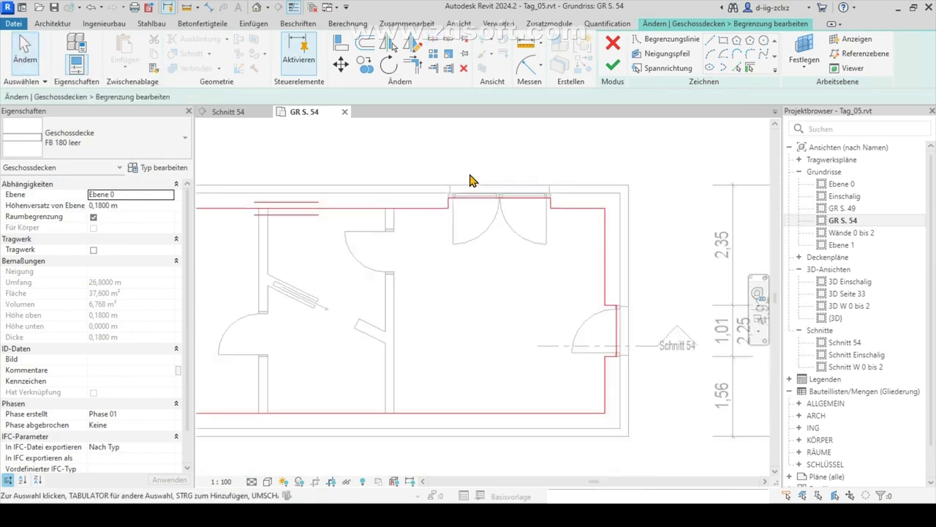
{"action": "scroll", "coordinate": [472, 181], "scroll_direction": "down", "scroll_amount": 1}
{"action": "middle_click_drag", "start_coordinate": [328, 261], "coordinate": [347, 278]}
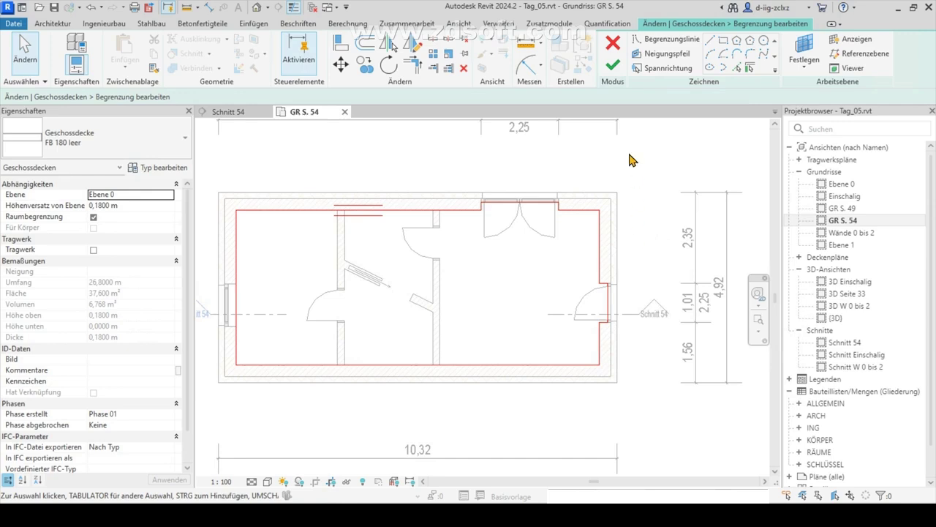
Finish the boundary edit and answer Ja to join the floor with the overlapping walls.
{"action": "left_click", "coordinate": [613, 68]}
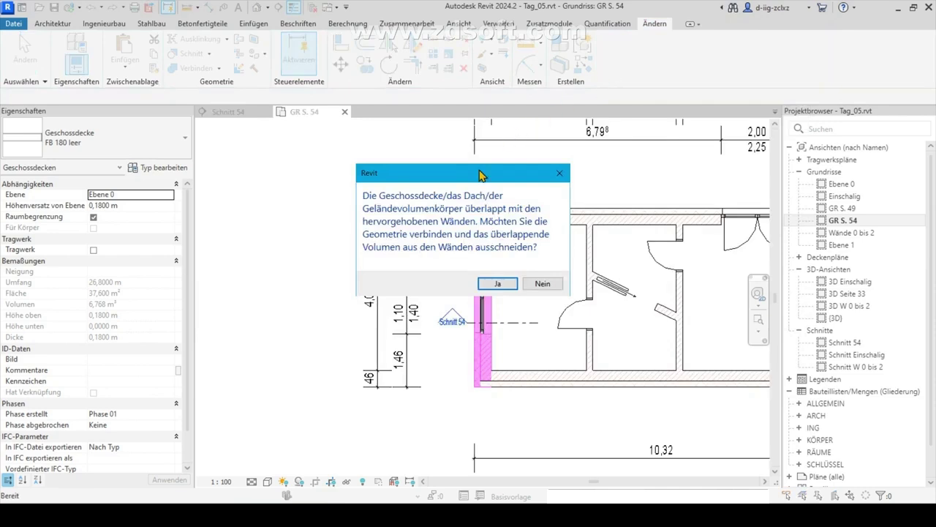
{"action": "left_click_drag", "start_coordinate": [480, 174], "coordinate": [328, 183]}
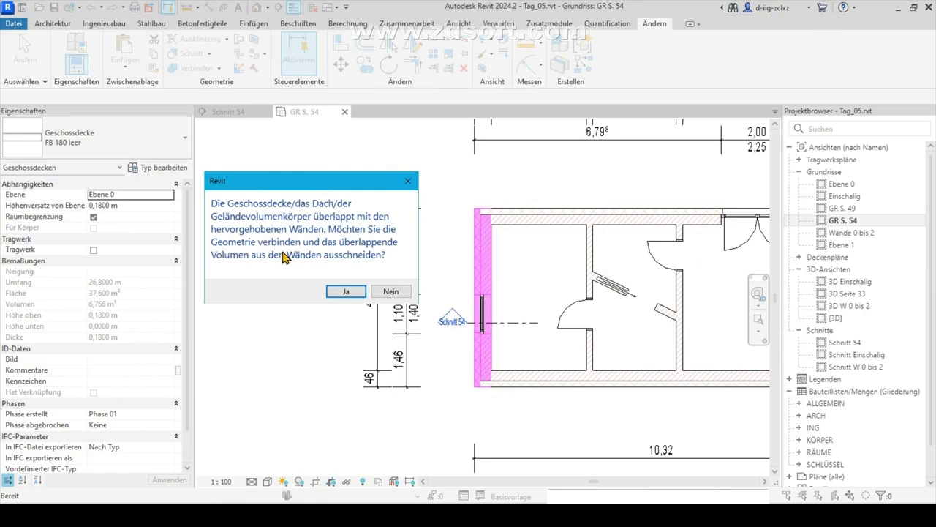
{"action": "left_click", "coordinate": [342, 291]}
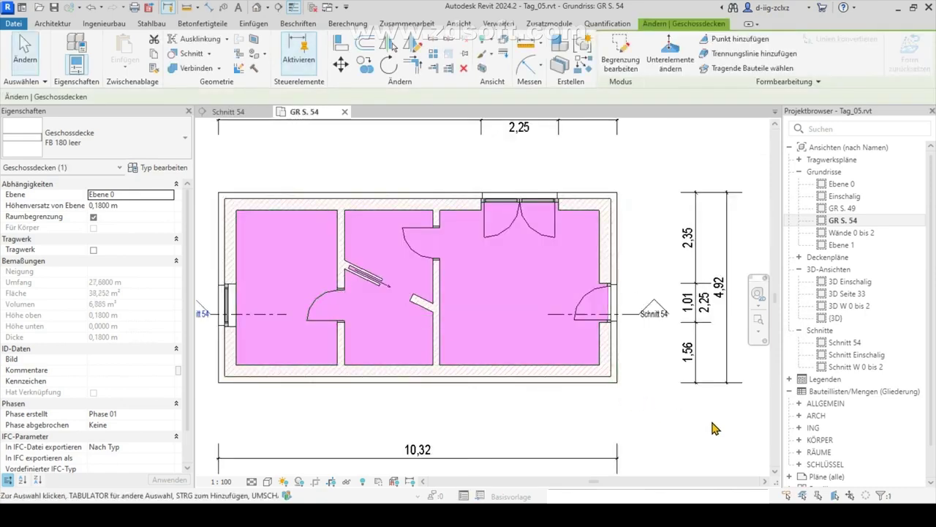
Check the slab's new extent, then return to the Schnitt 54 section.
{"action": "left_click", "coordinate": [712, 432]}
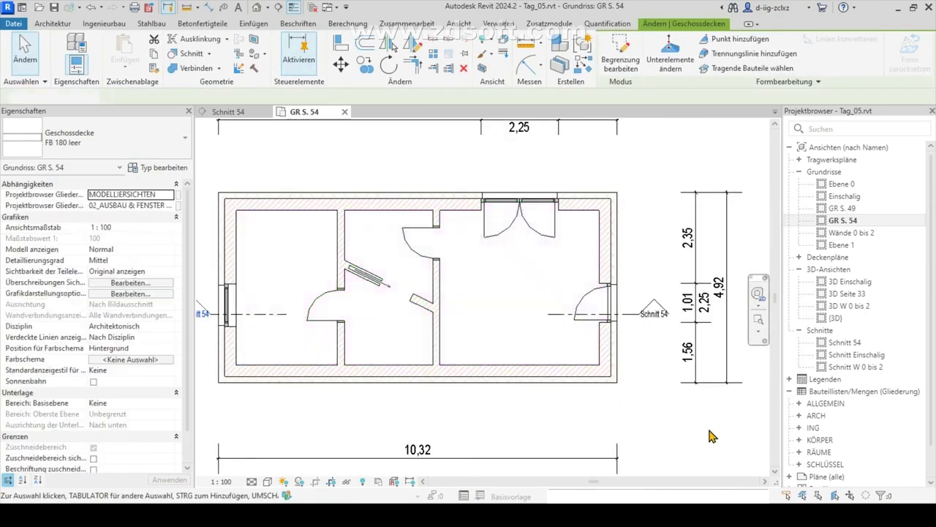
{"action": "left_click", "coordinate": [512, 350]}
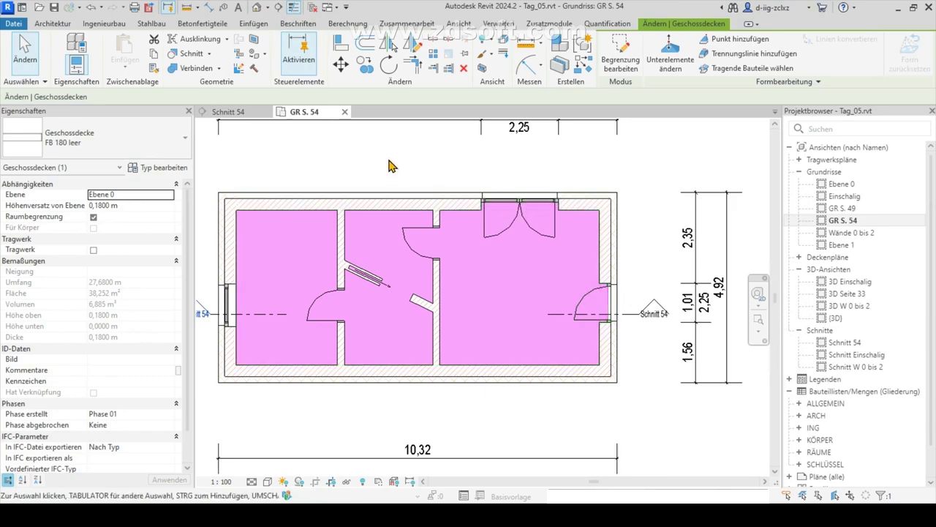
{"action": "left_click", "coordinate": [316, 156]}
{"action": "left_click", "coordinate": [228, 113]}
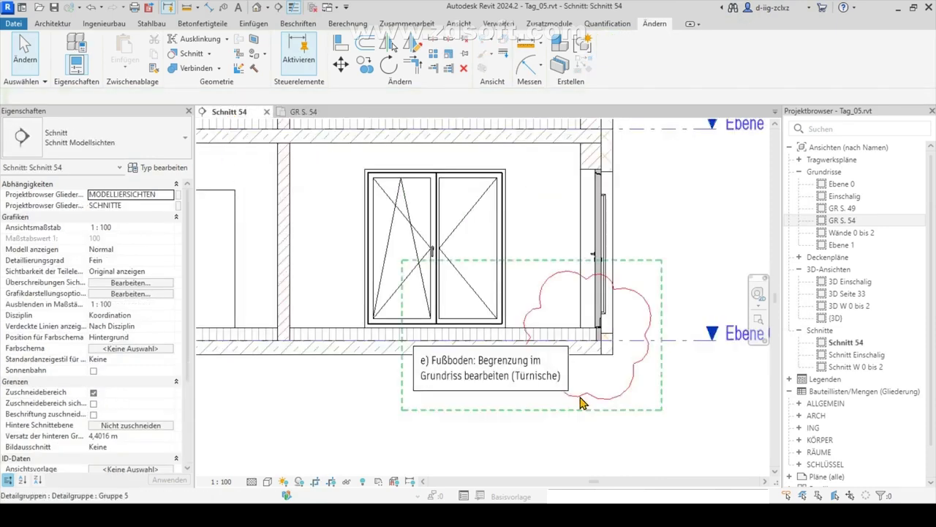
Delete the revision cloud and its Türnische note from Schnitt 54.
{"action": "left_click", "coordinate": [424, 382]}
{"action": "left_click", "coordinate": [465, 69]}
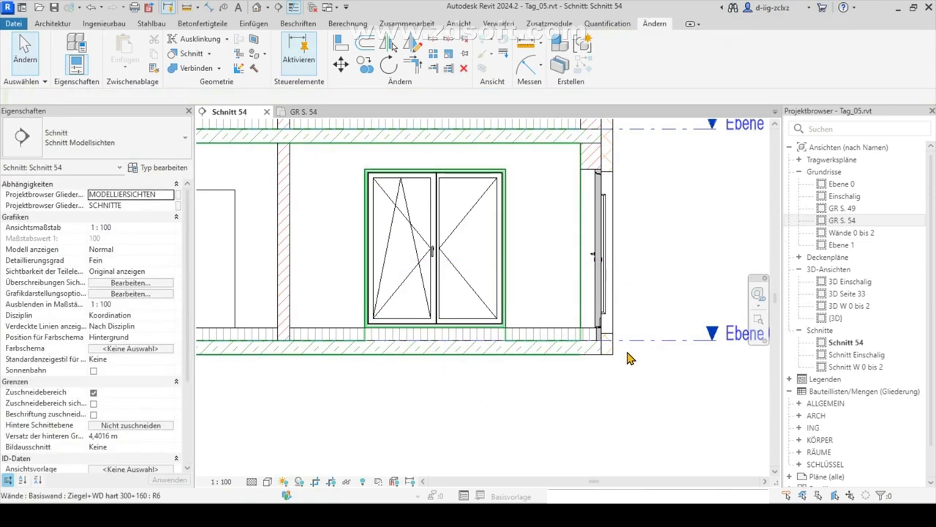
{"action": "scroll", "coordinate": [627, 354], "scroll_direction": "up", "scroll_amount": 2}
{"action": "scroll", "coordinate": [625, 337], "scroll_direction": "up", "scroll_amount": 2}
{"action": "scroll", "coordinate": [637, 335], "scroll_direction": "up", "scroll_amount": 2}
{"action": "scroll", "coordinate": [647, 338], "scroll_direction": "up", "scroll_amount": 1}
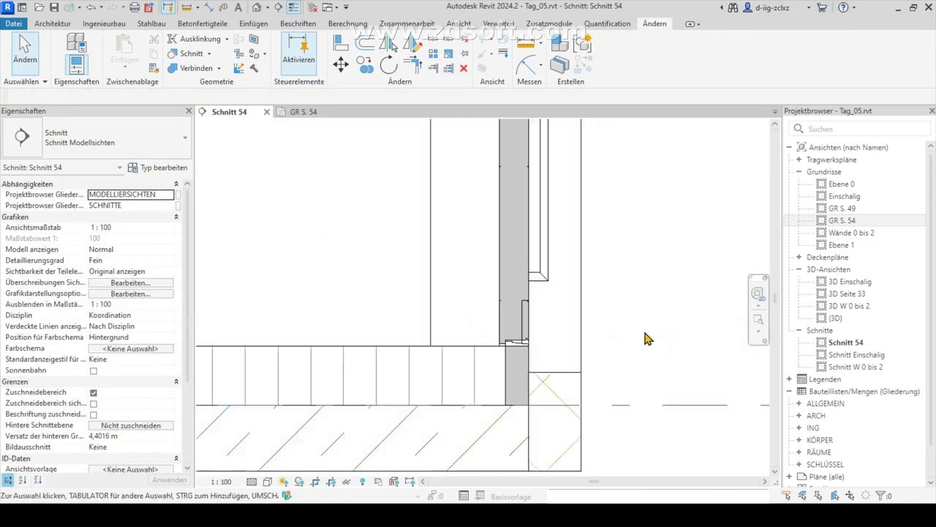
{"action": "scroll", "coordinate": [631, 345], "scroll_direction": "up", "scroll_amount": 1}
Inspect the floor slab's edge at the exterior wall, then zoom out to the full section.
{"action": "left_click", "coordinate": [419, 372]}
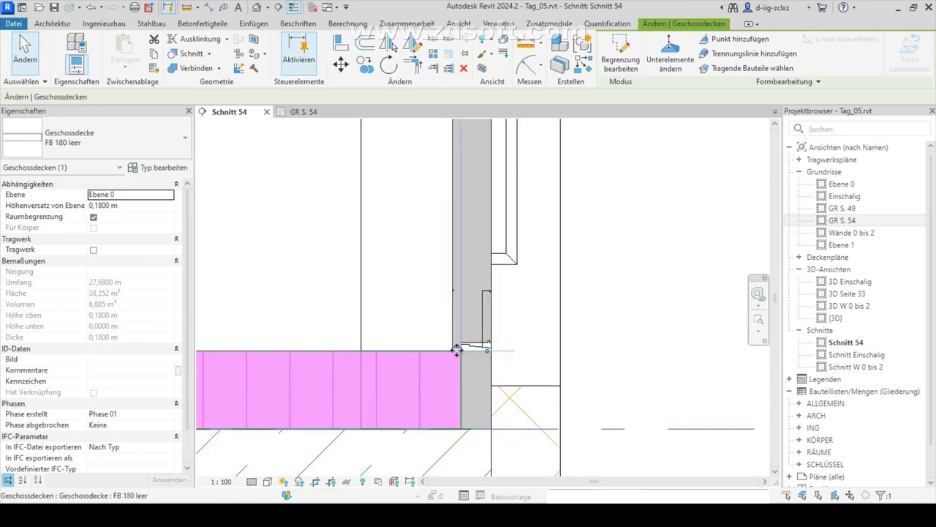
{"action": "scroll", "coordinate": [663, 274], "scroll_direction": "down", "scroll_amount": 3}
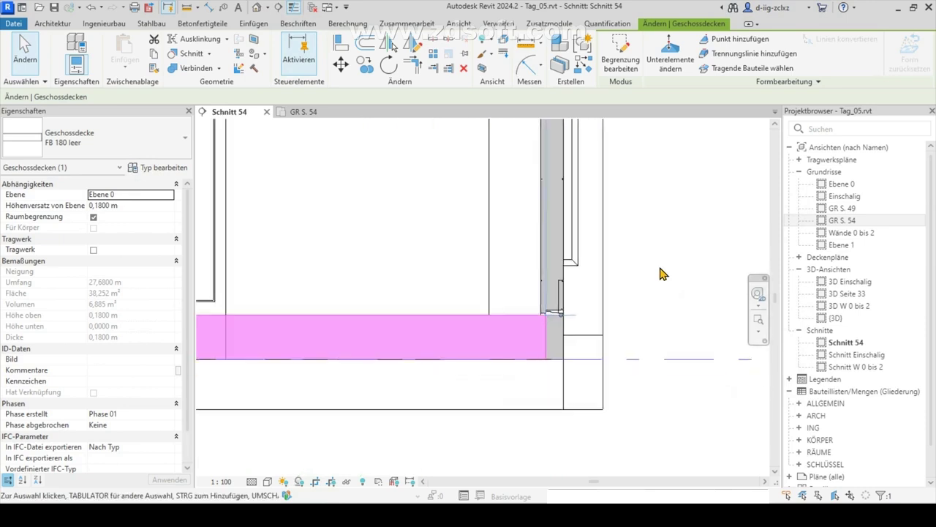
{"action": "left_click", "coordinate": [678, 412]}
{"action": "scroll", "coordinate": [677, 412], "scroll_direction": "down", "scroll_amount": 2}
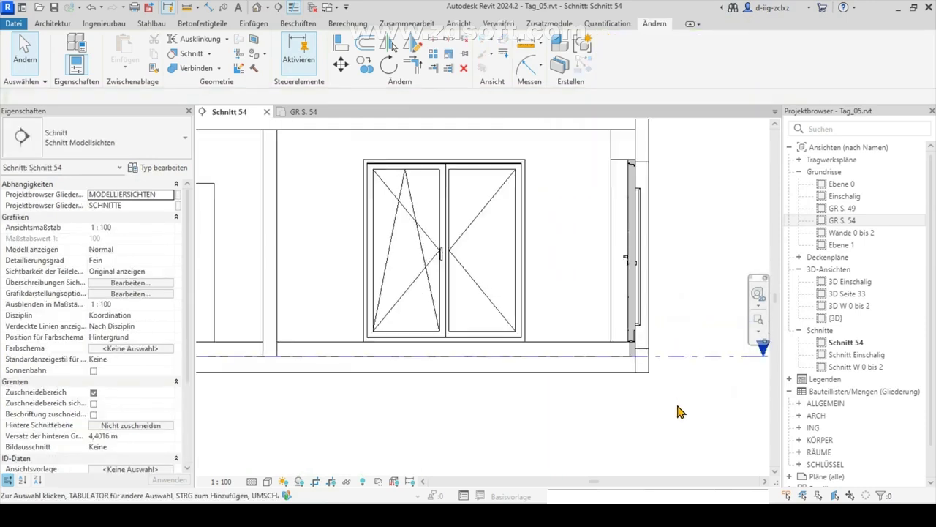
{"action": "scroll", "coordinate": [677, 410], "scroll_direction": "down", "scroll_amount": 2}
{"action": "scroll", "coordinate": [677, 408], "scroll_direction": "down", "scroll_amount": 1}
{"action": "mouse_move", "coordinate": [596, 438]}
{"action": "middle_mouse_down"}
{"action": "mouse_move", "coordinate": [629, 454]}
{"action": "mouse_move", "coordinate": [554, 449]}
{"action": "middle_mouse_up"}
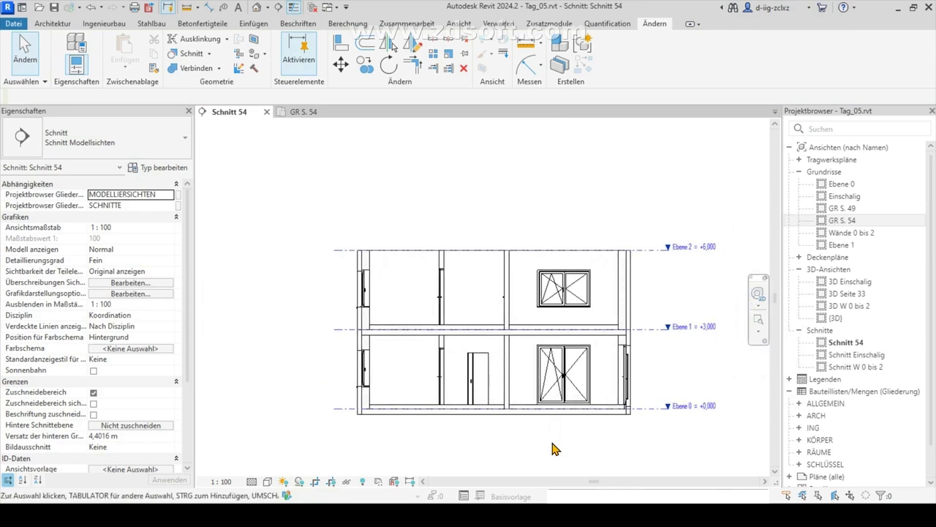